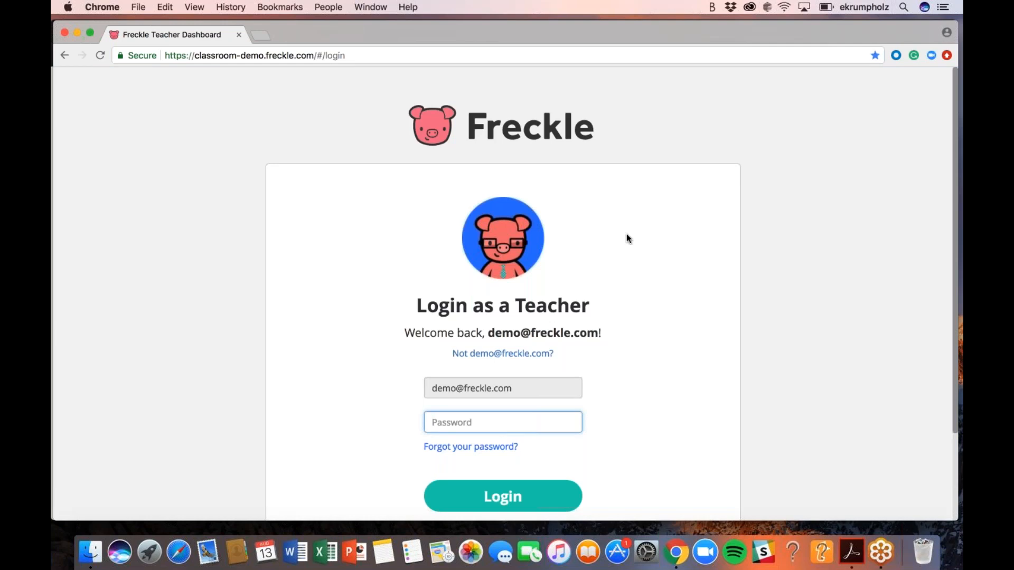
Sign in to the teacher dashboard with the account password, then go to the class roster
scroll(649, 277, "down", 5)
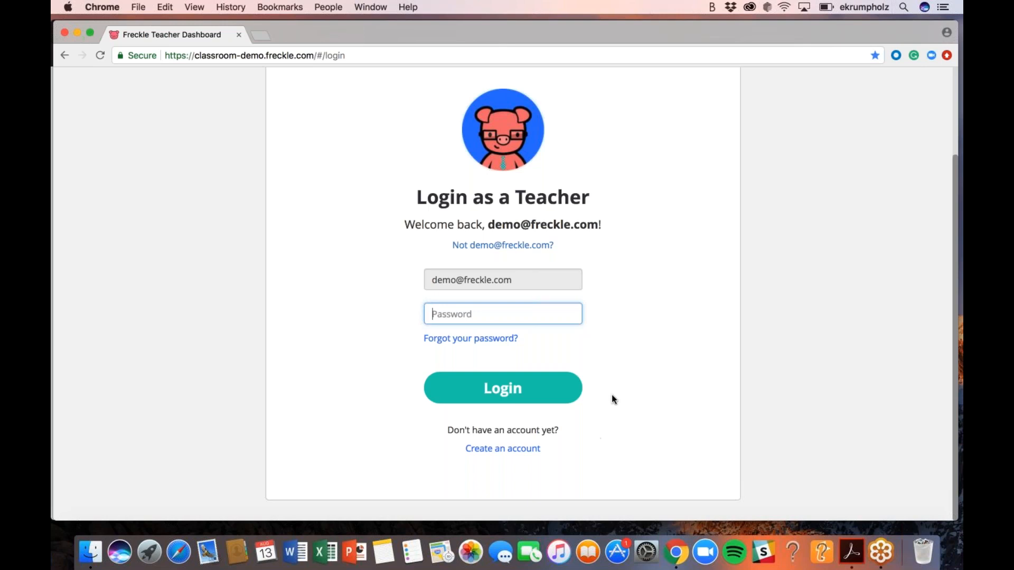
type("demo1234")
left_click(509, 394)
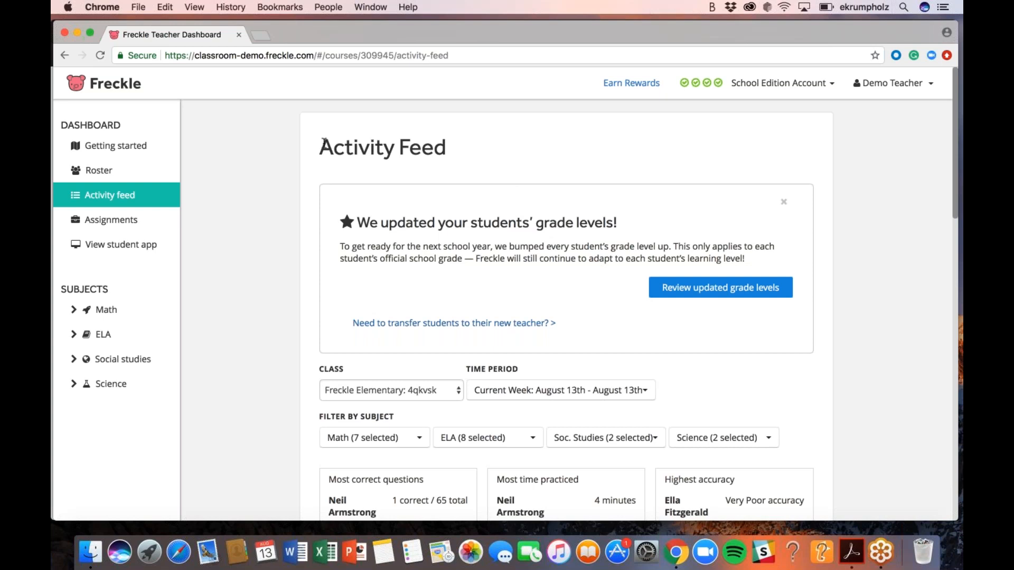
left_click(103, 173)
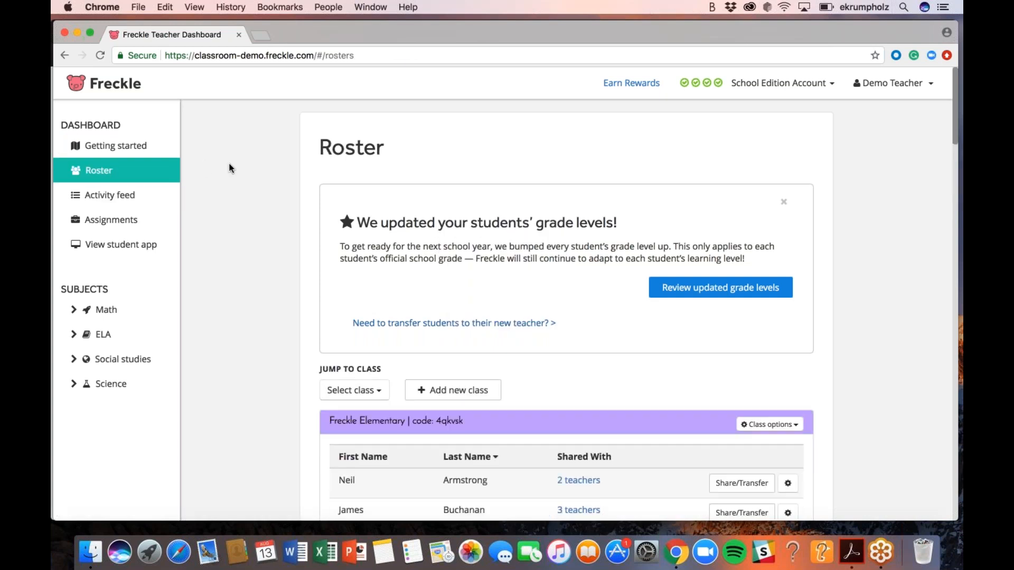
Open the Add a new Class form from the Roster page
scroll(372, 185, "down", 2)
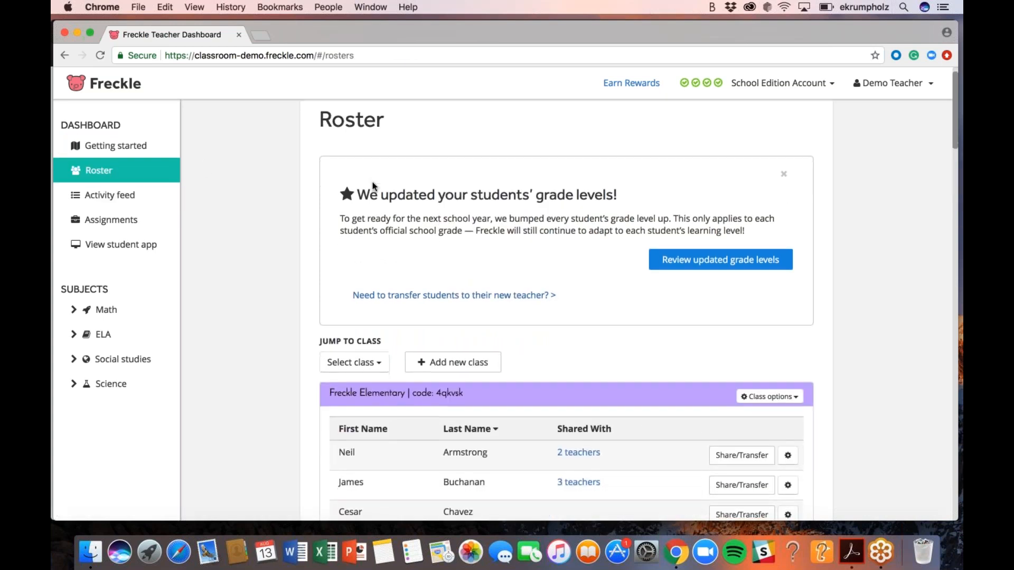
scroll(372, 181, "down", 3)
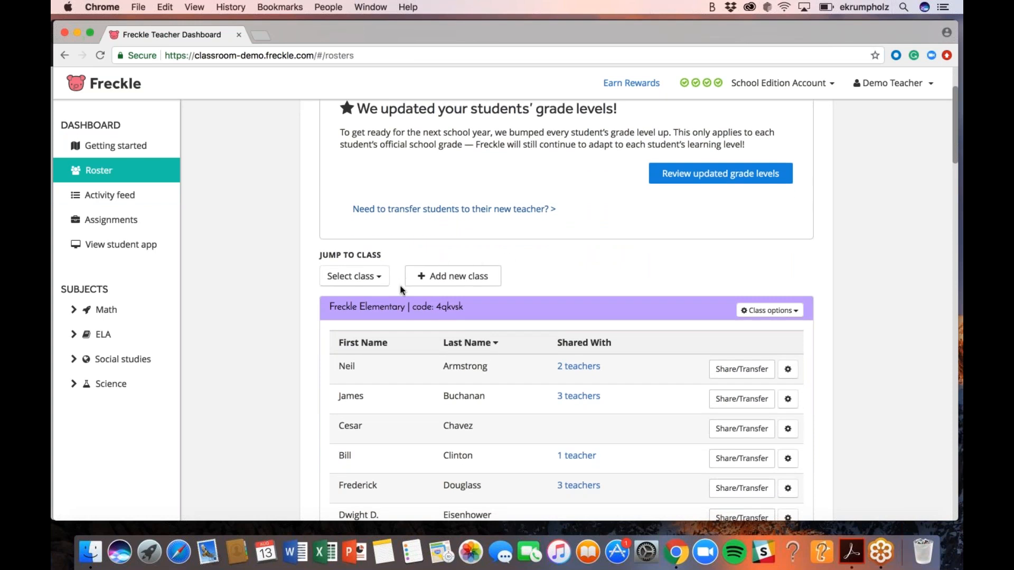
left_click(459, 277)
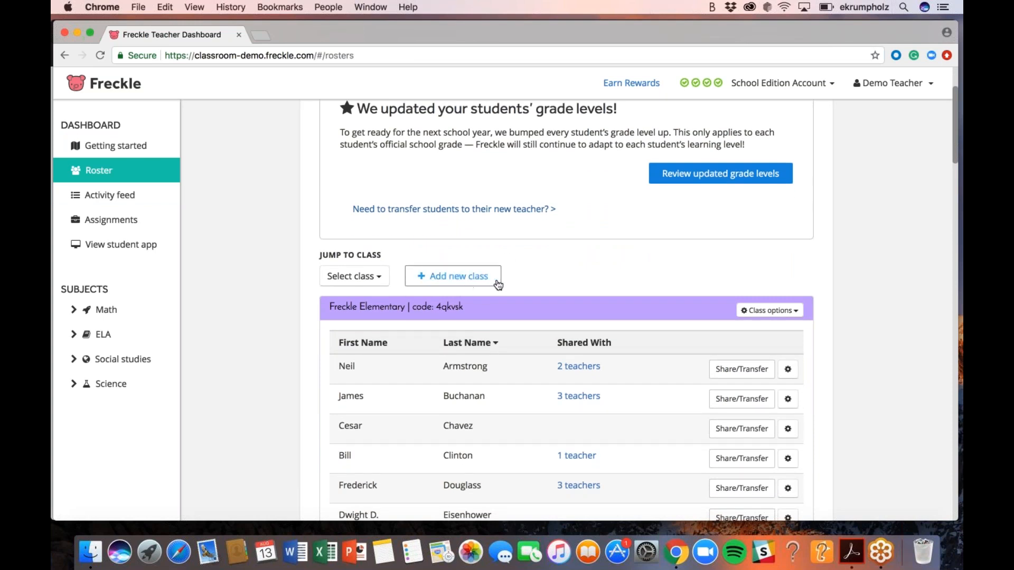
left_click(460, 277)
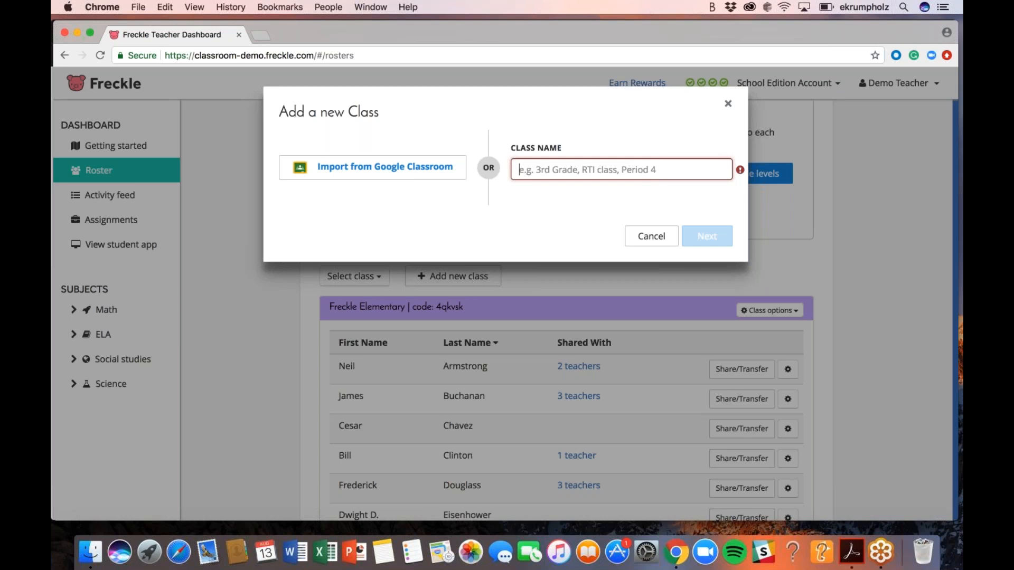
Name the new class '4th Grade', assign grade 4, and continue to adding students
type("4t")
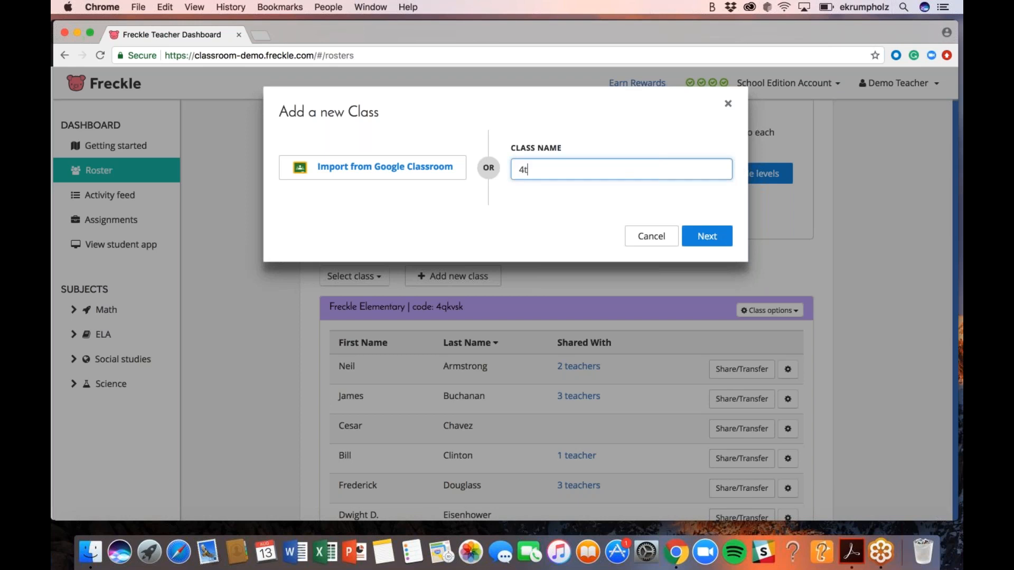
type("h Grade")
left_click(697, 238)
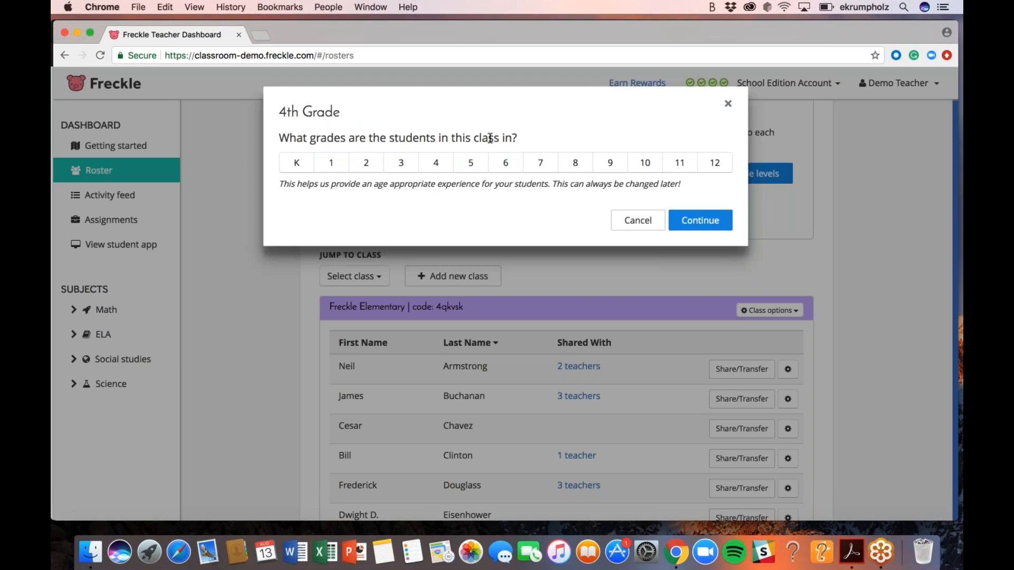
left_click(441, 168)
left_click(688, 218)
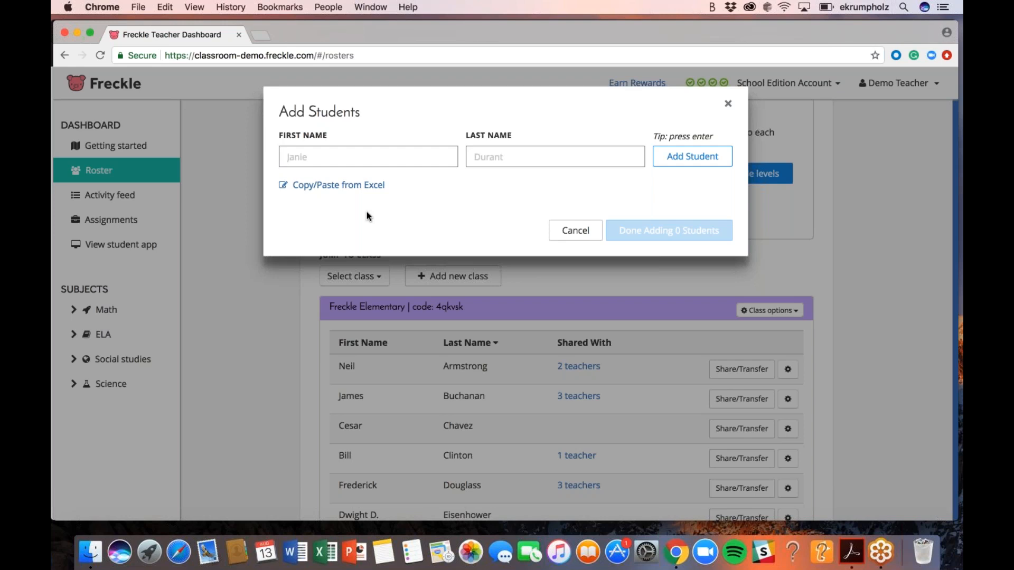
Add Student 1, Student 2 and Student 3 to the new class's student list
type("s")
key("BackSpace")
type("Student")
key("Tab")
type("1")
key("Tab")
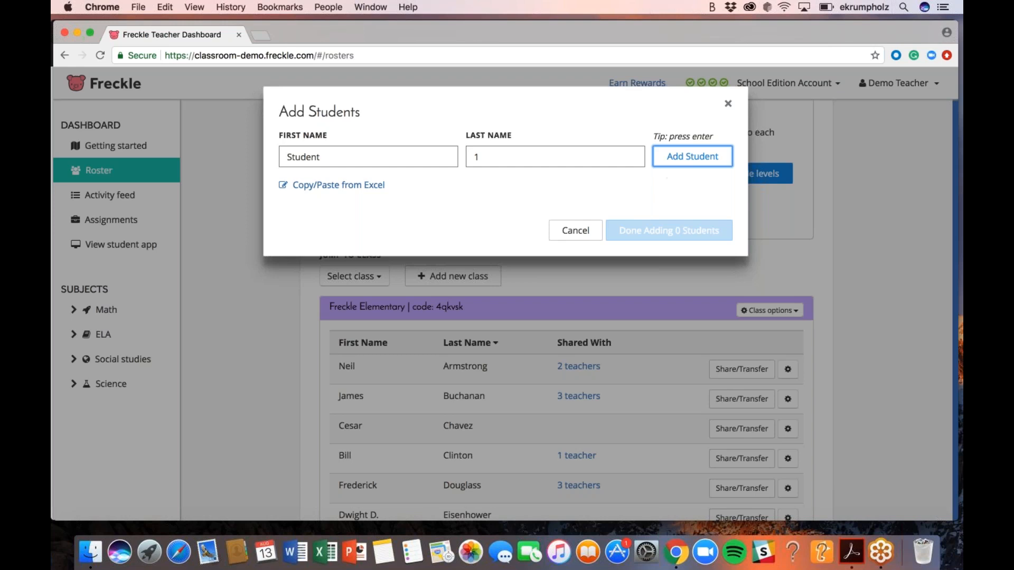
key("Return")
type("Student")
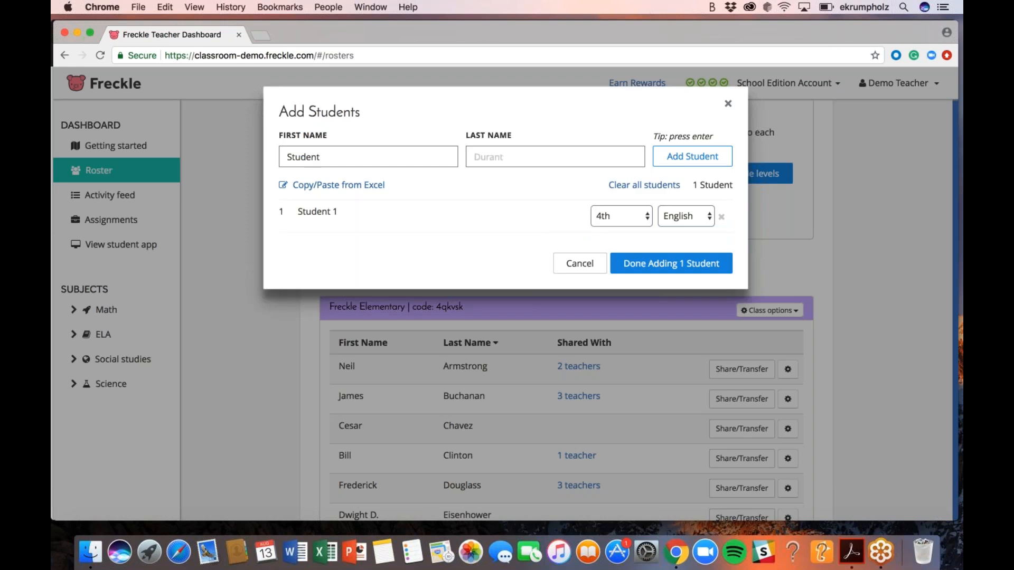
type("2")
left_click(685, 164)
type("S")
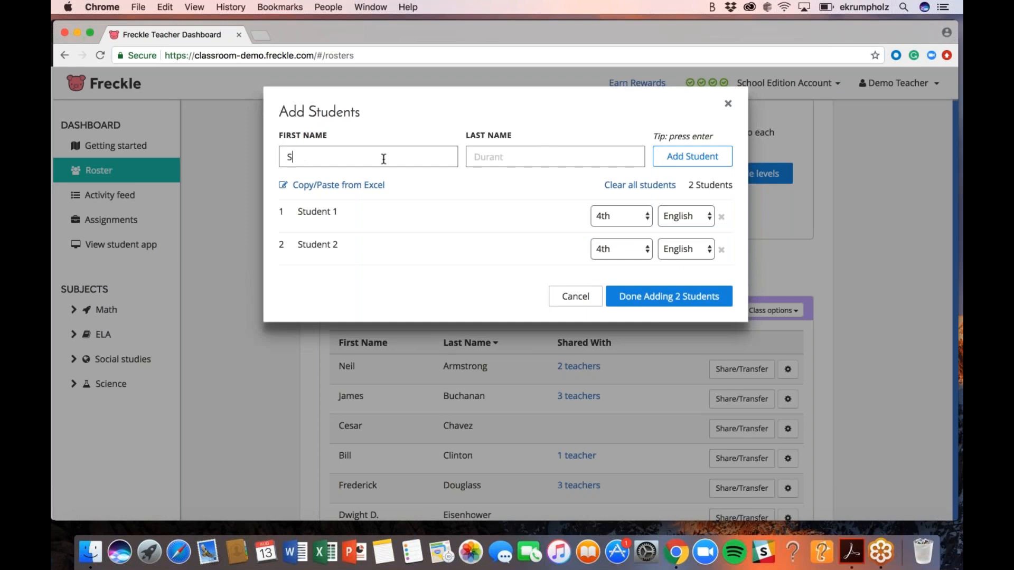
type("tudent3")
left_click(677, 160)
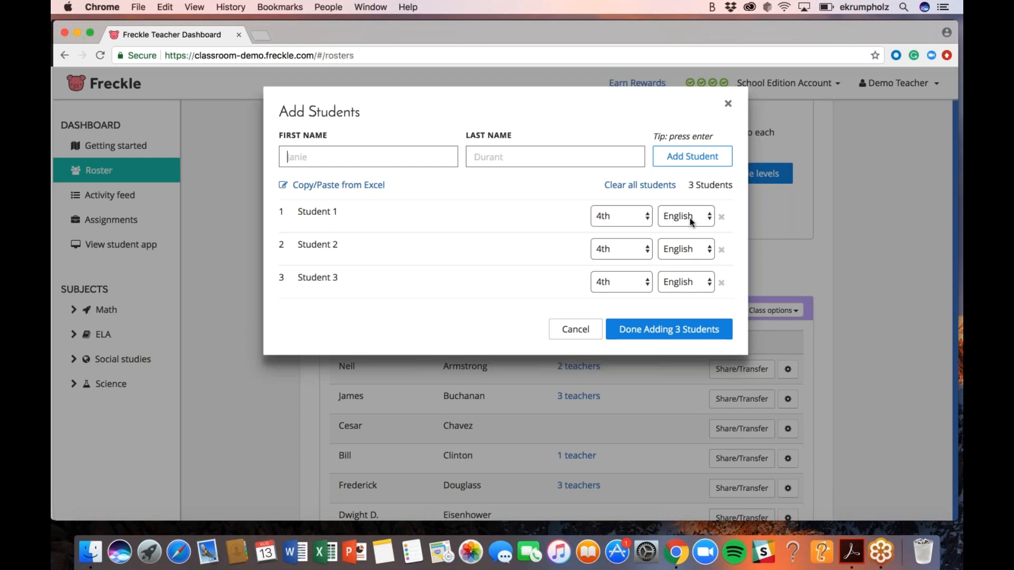
Try Spanish as Student 1's language, then set it back to English
left_click(708, 217)
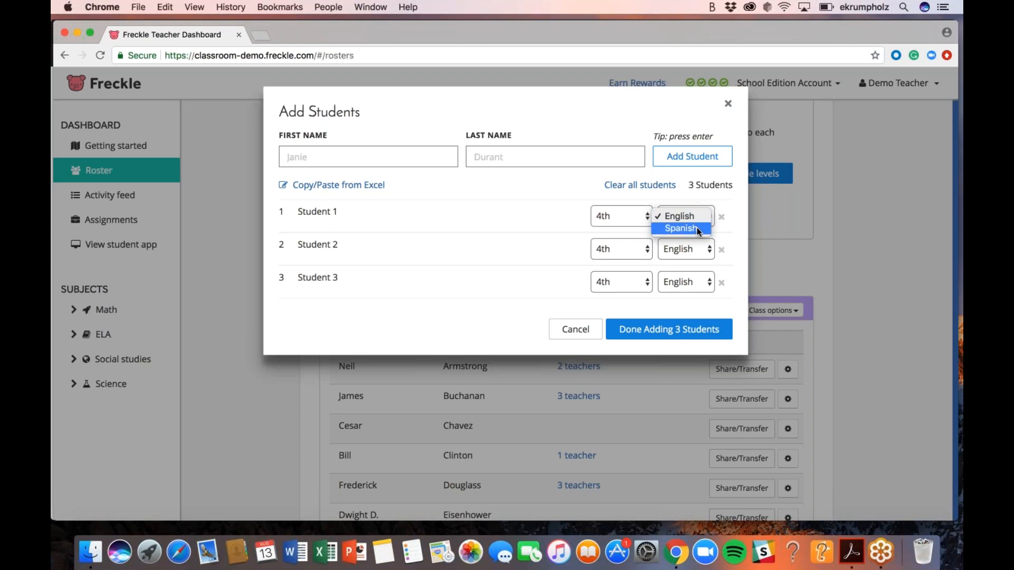
left_click(694, 218)
left_click(693, 223)
left_click(692, 227)
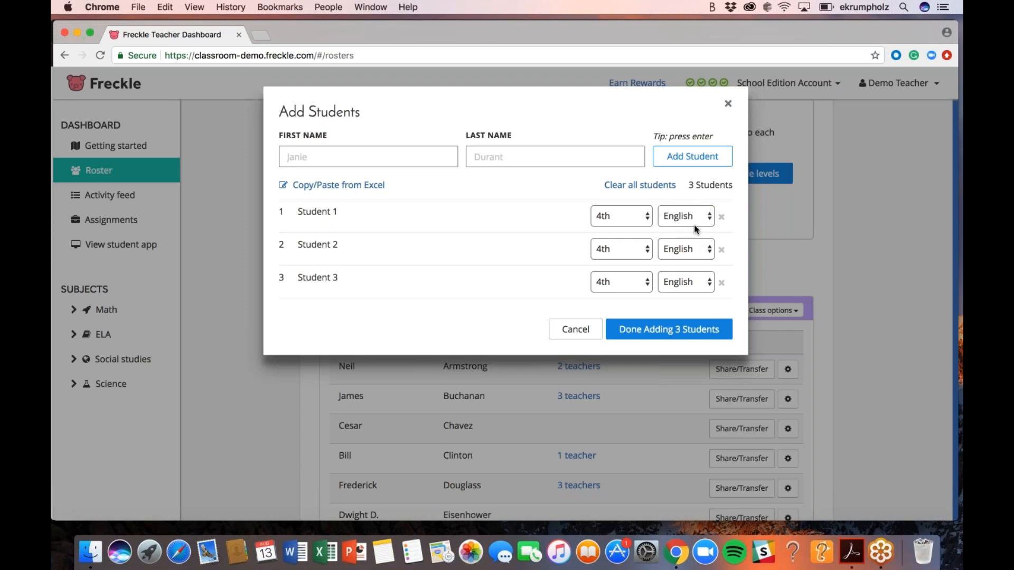
left_click(692, 216)
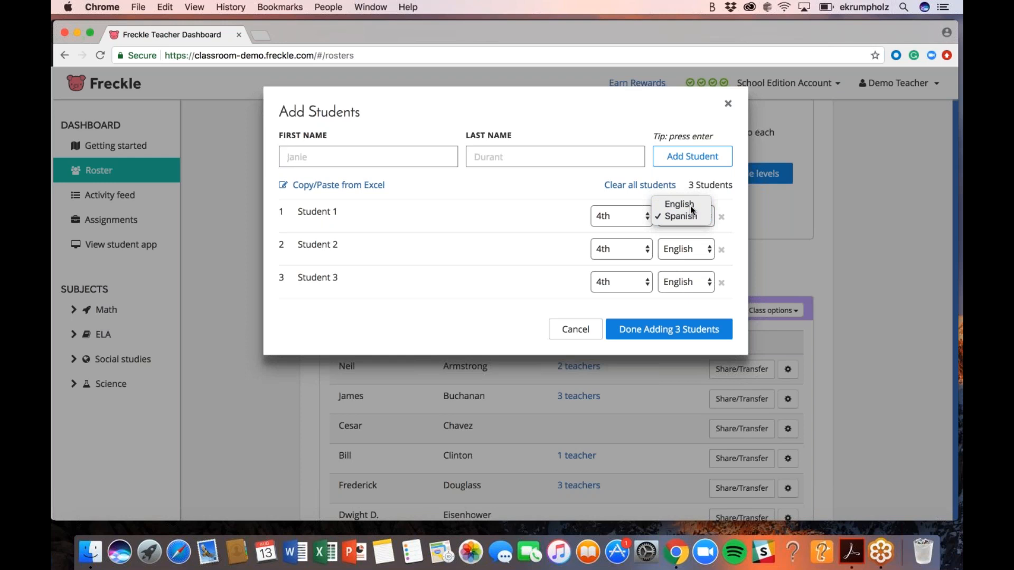
left_click(690, 205)
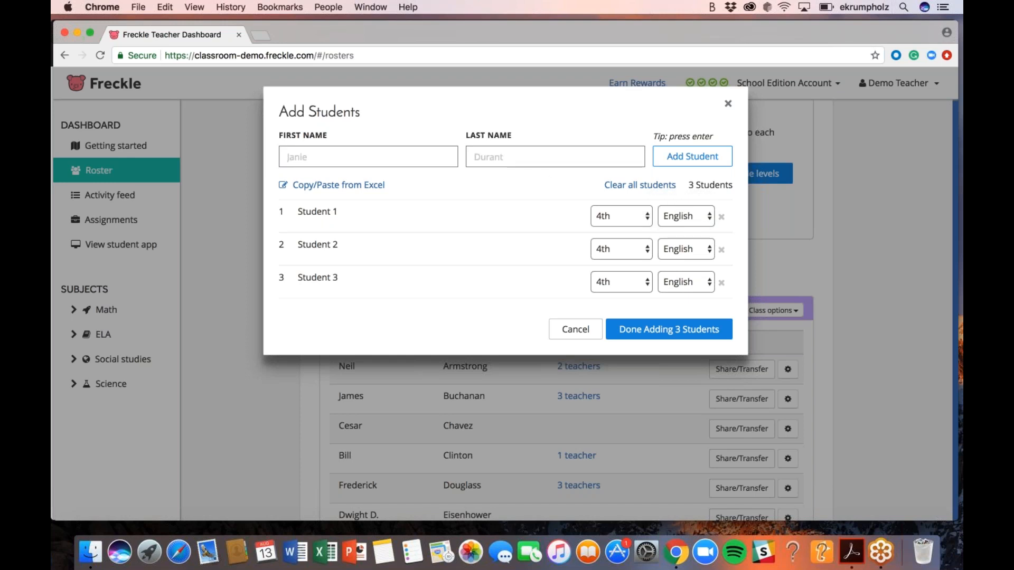
Add Student 4 and save all four students into the 4th Grade class
type("Student")
key("Tab")
type("4")
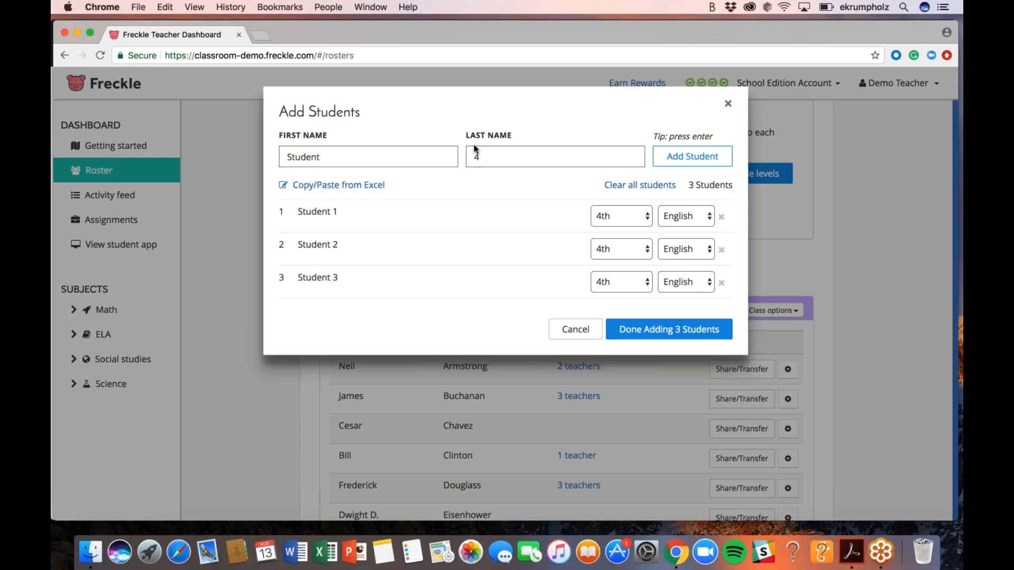
left_click(665, 163)
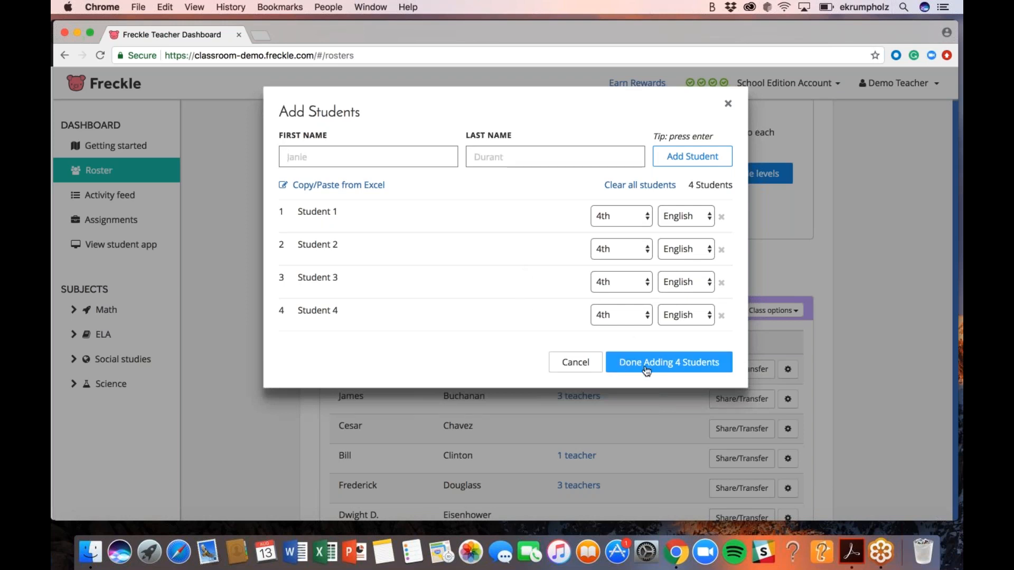
left_click(662, 364)
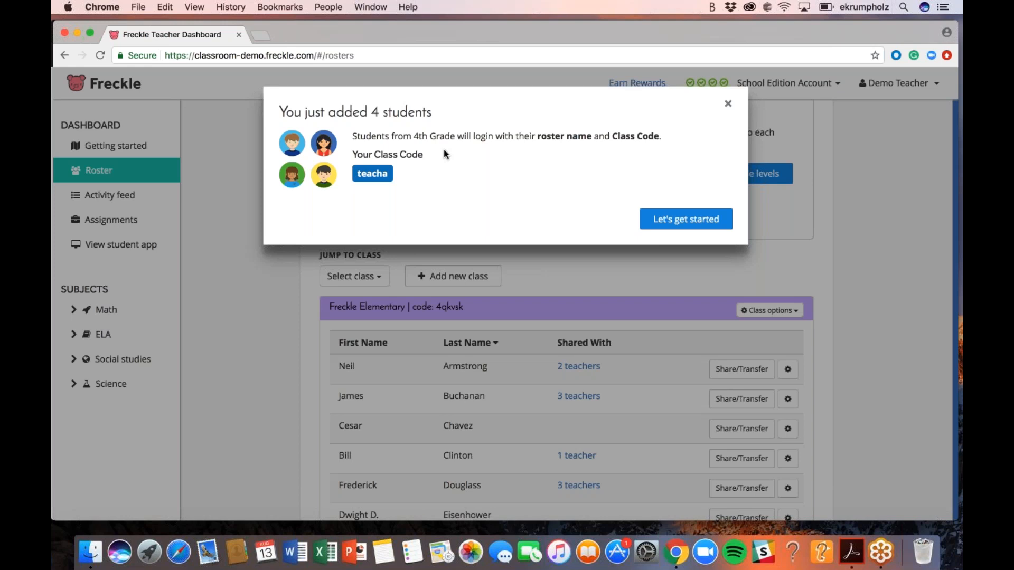
left_click(728, 104)
Find the 4th Grade class on the roster and open its printable login cards
scroll(647, 278, "down", 5)
scroll(647, 278, "down", 20)
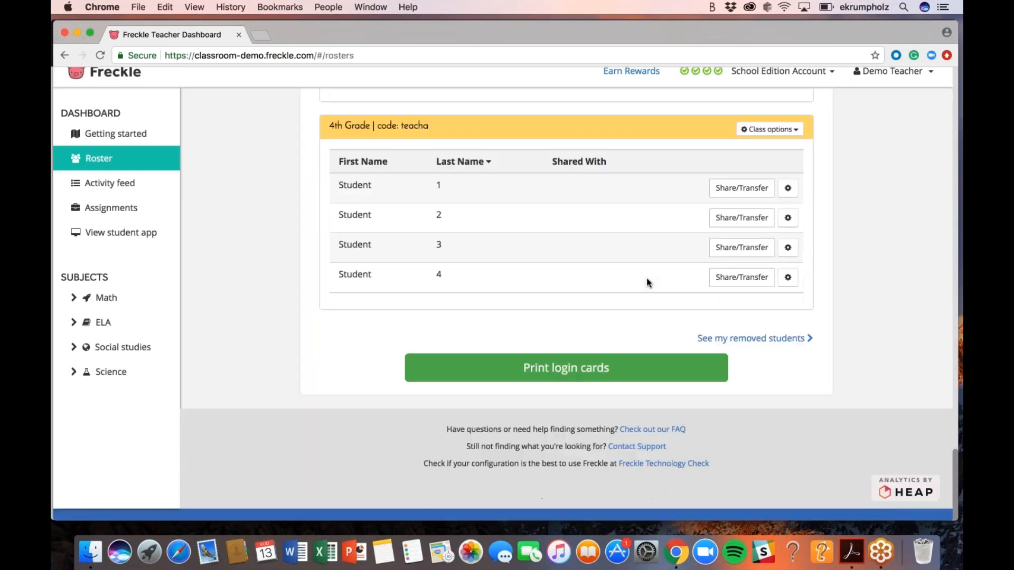
scroll(646, 278, "up", 3)
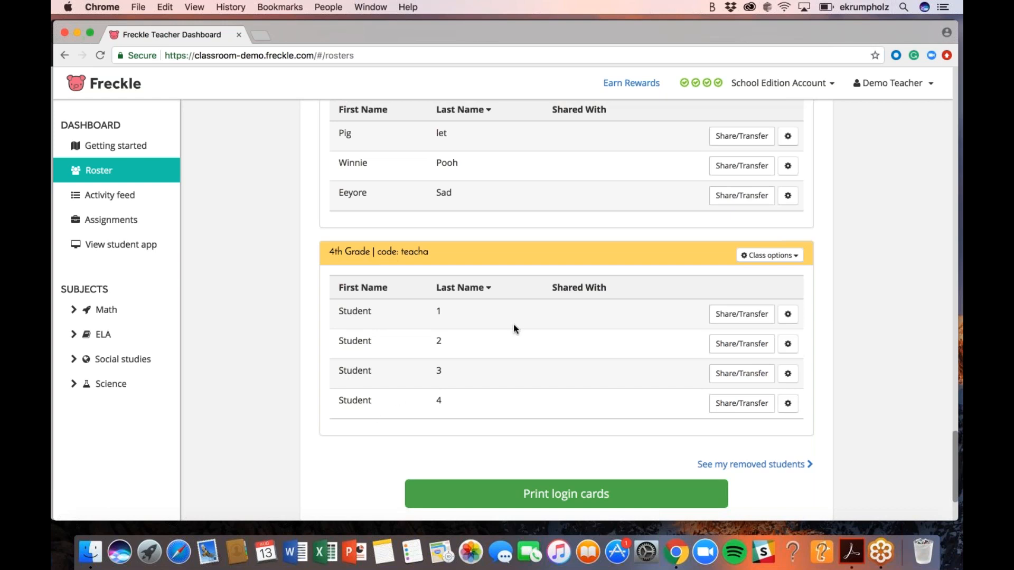
scroll(514, 324, "up", 3)
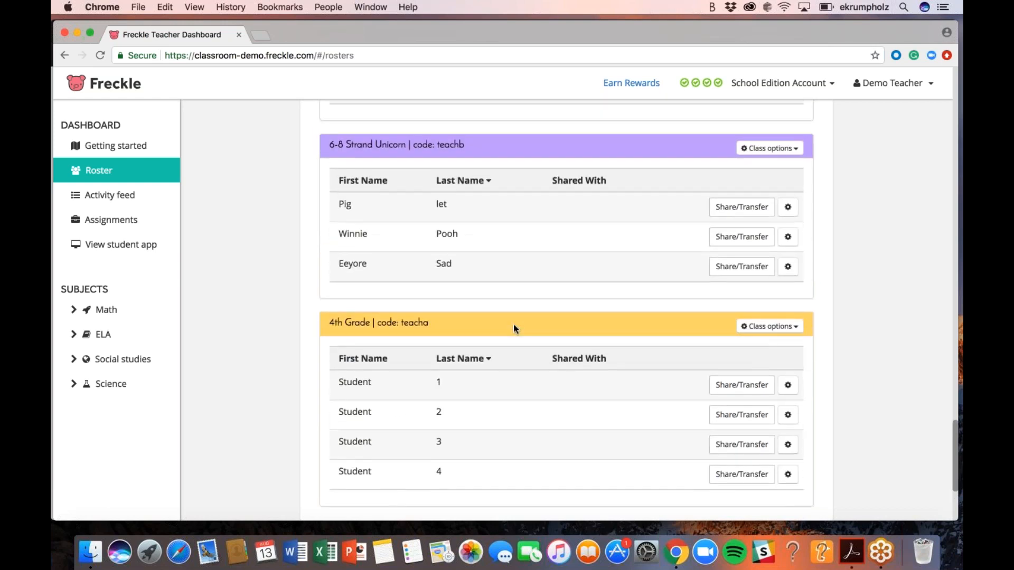
scroll(513, 324, "up", 1)
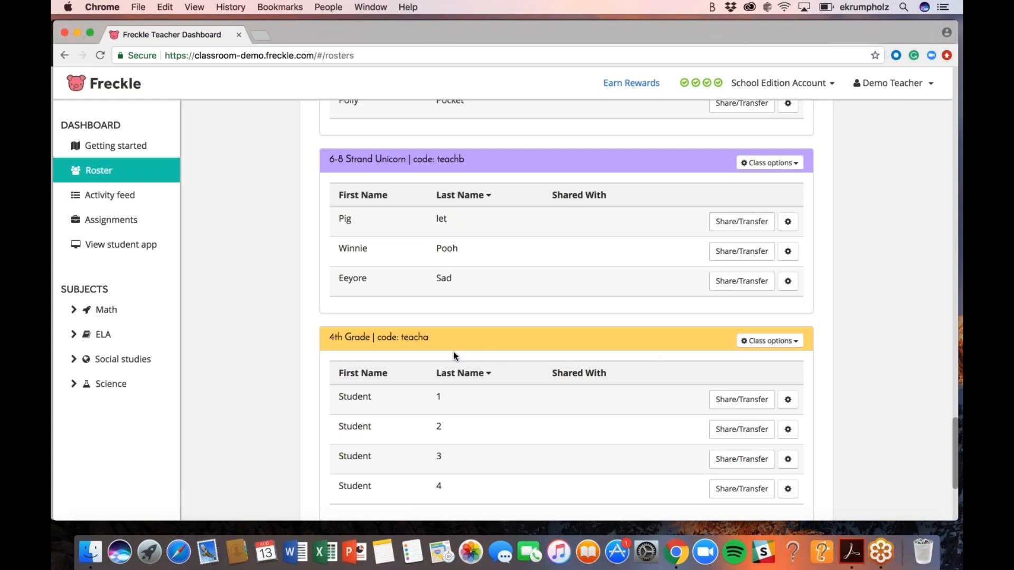
left_click(773, 344)
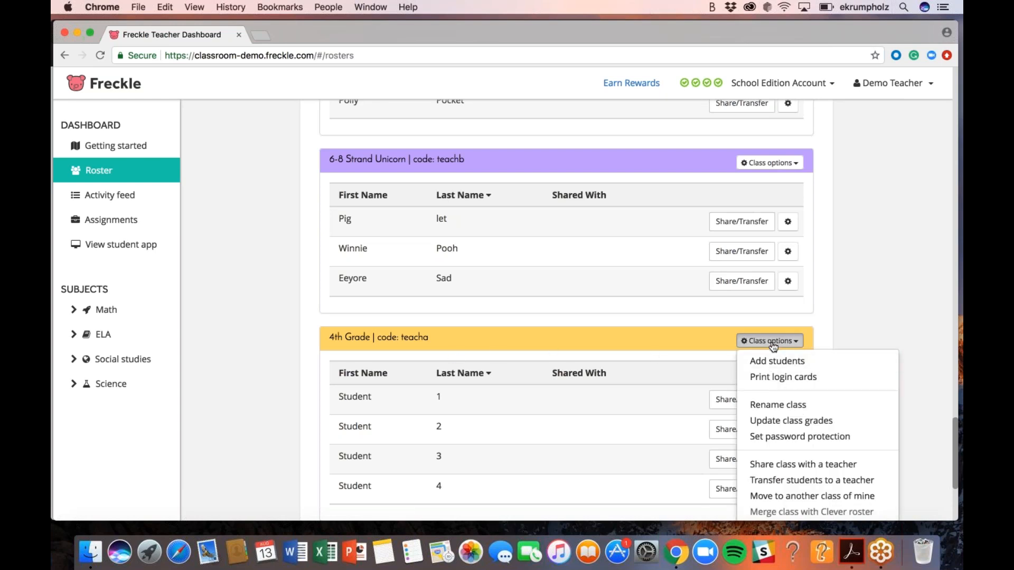
left_click(784, 379)
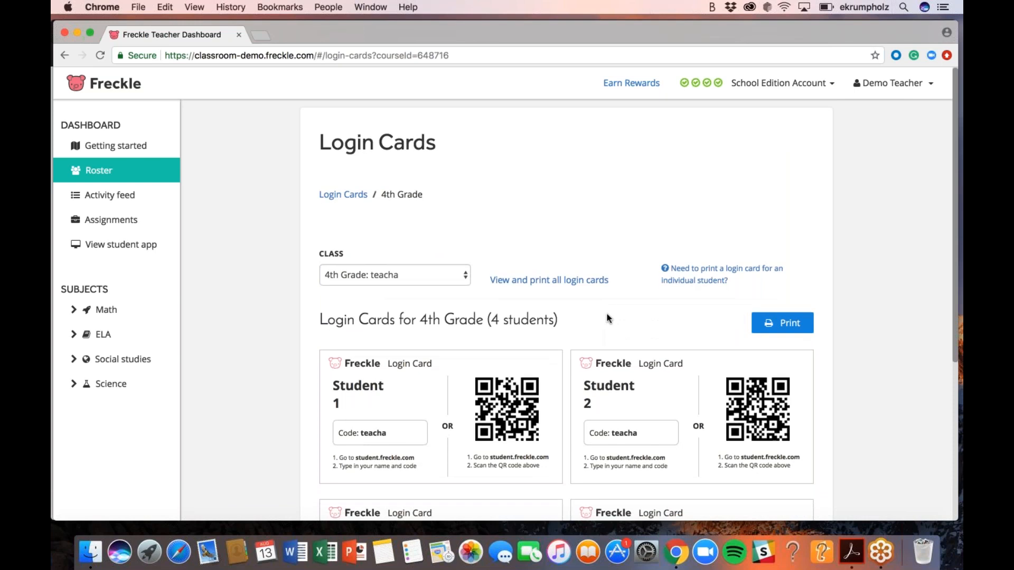
scroll(608, 319, "down", 2)
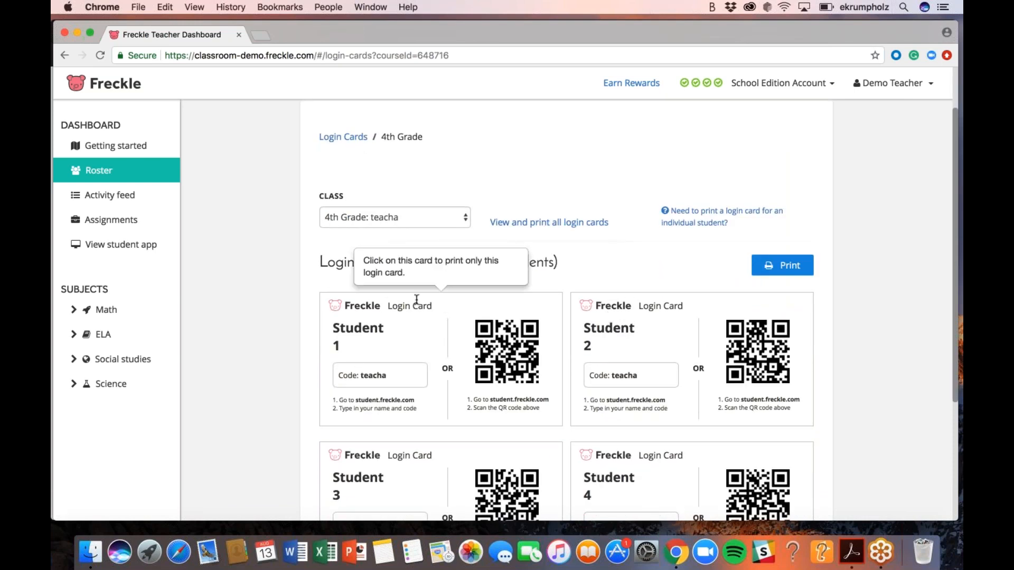
scroll(614, 311, "down", 1)
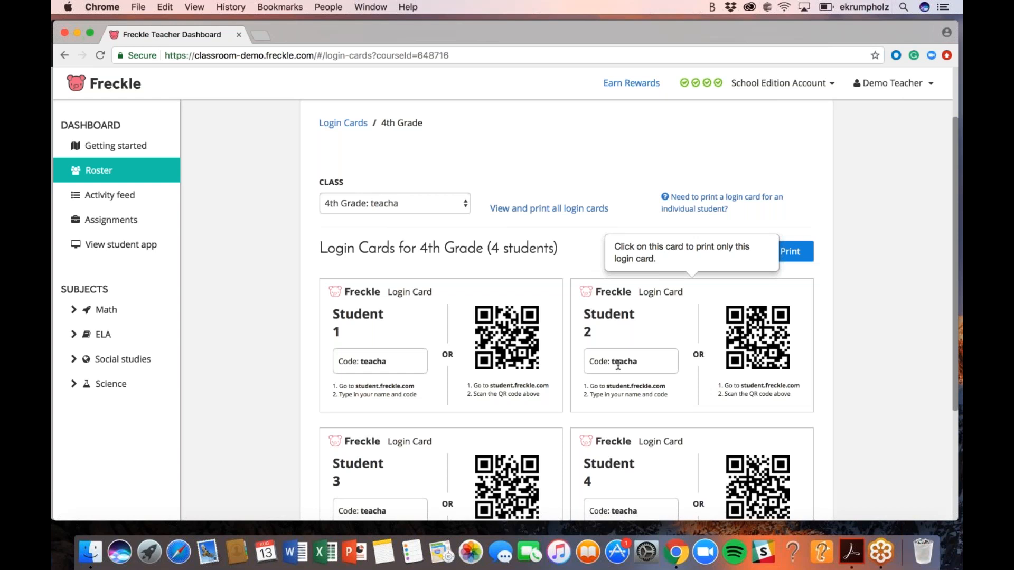
scroll(618, 365, "down", 1)
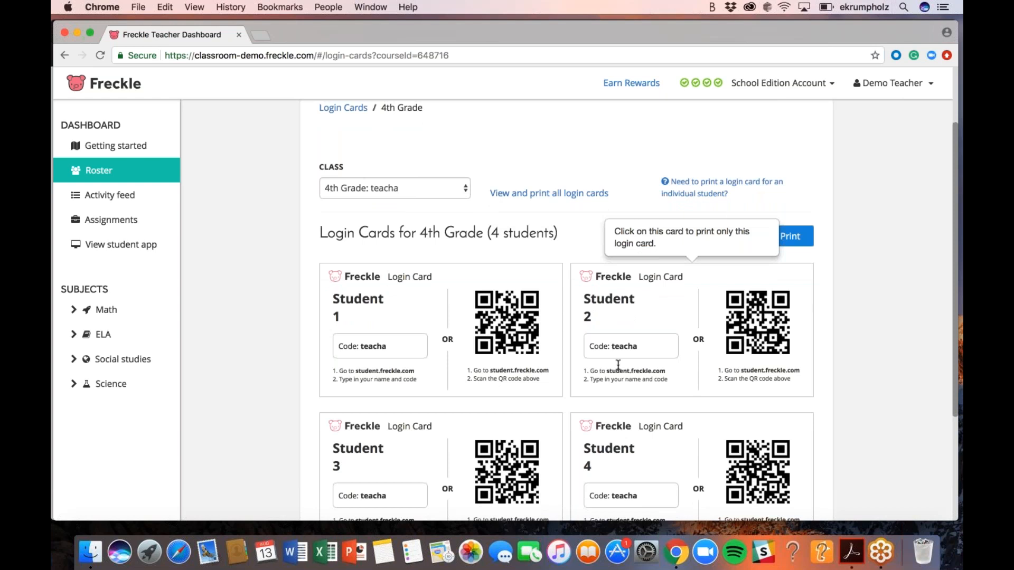
scroll(618, 365, "down", 2)
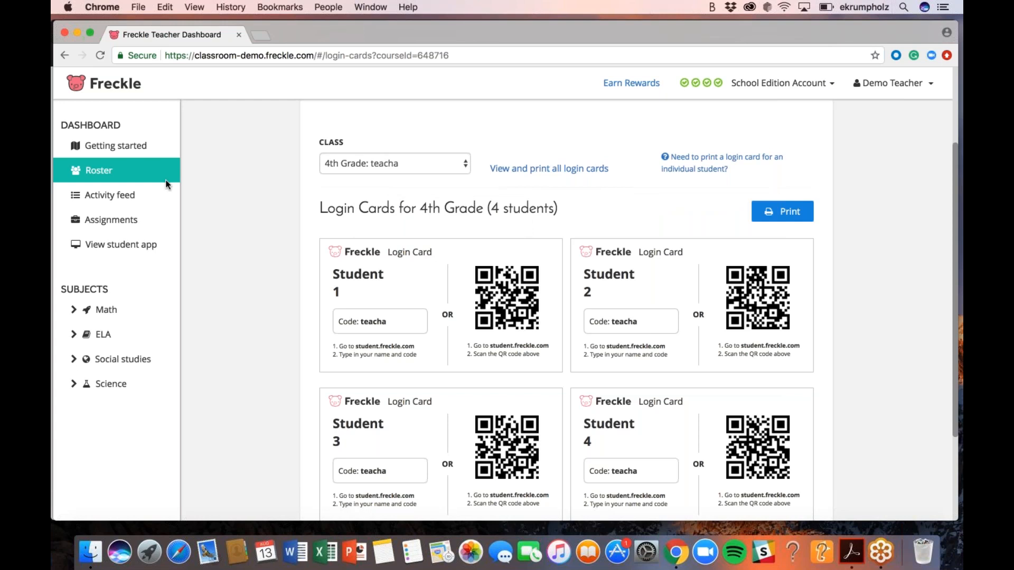
Return to the Roster, scroll to the 4th Grade class, and open its options
left_click(103, 173)
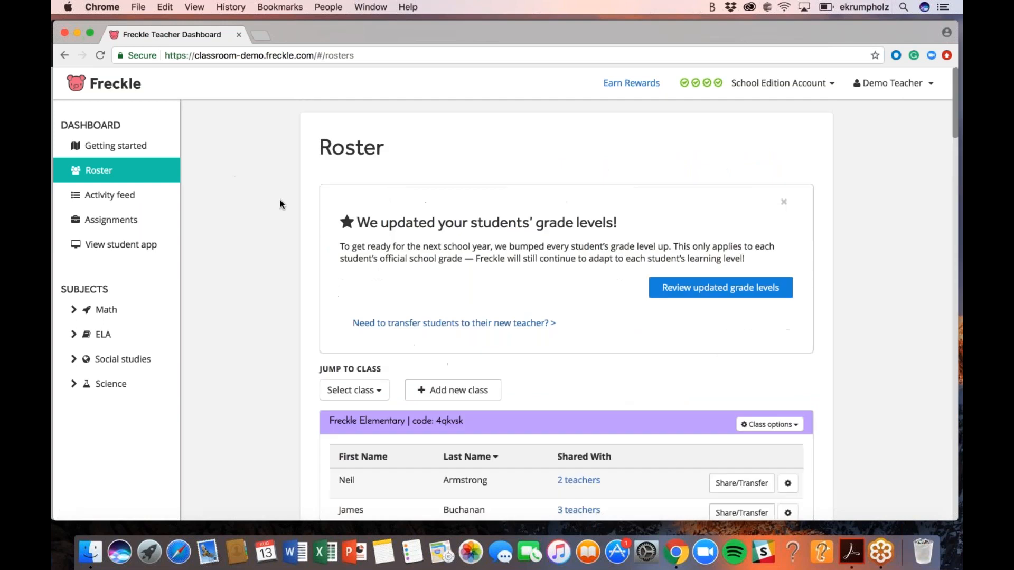
scroll(308, 303, "down", 20)
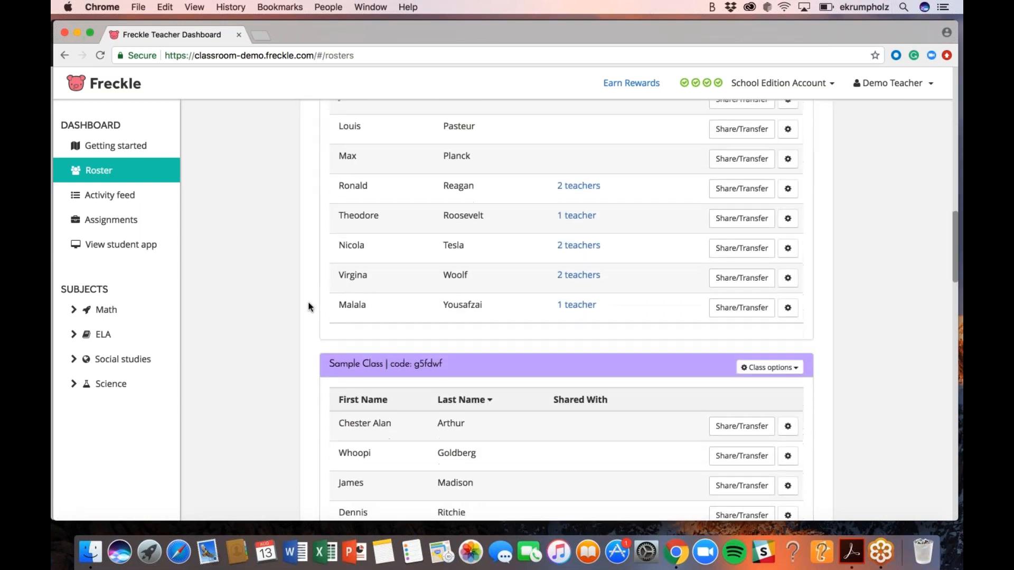
scroll(310, 307, "down", 3)
scroll(309, 306, "down", 10)
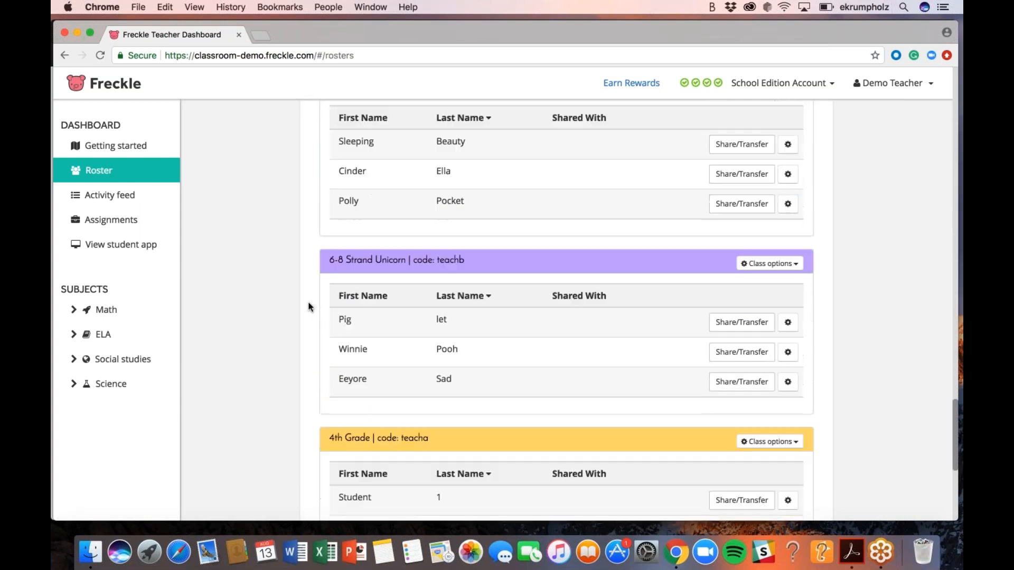
scroll(501, 325, "up", 2)
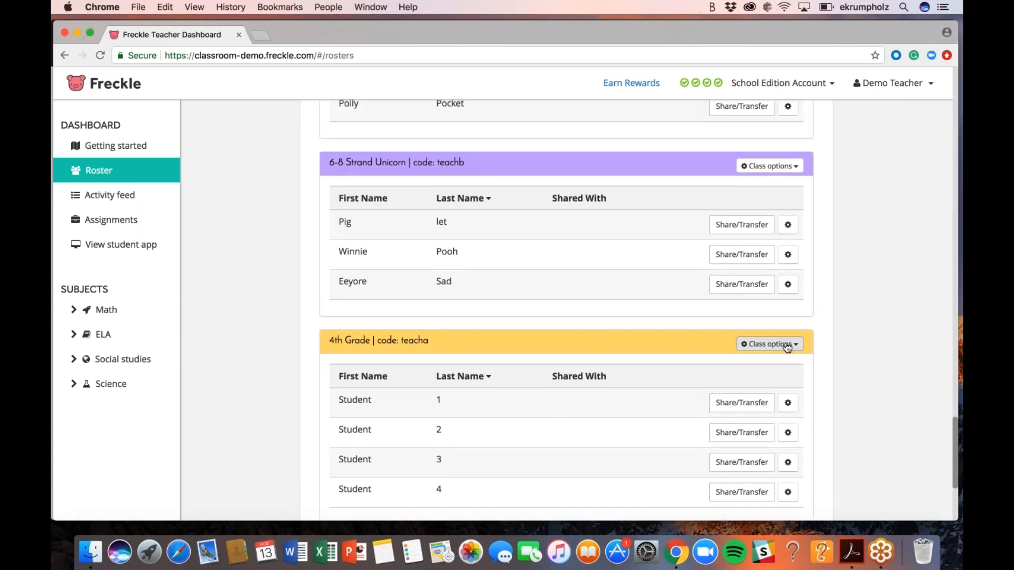
left_click(785, 346)
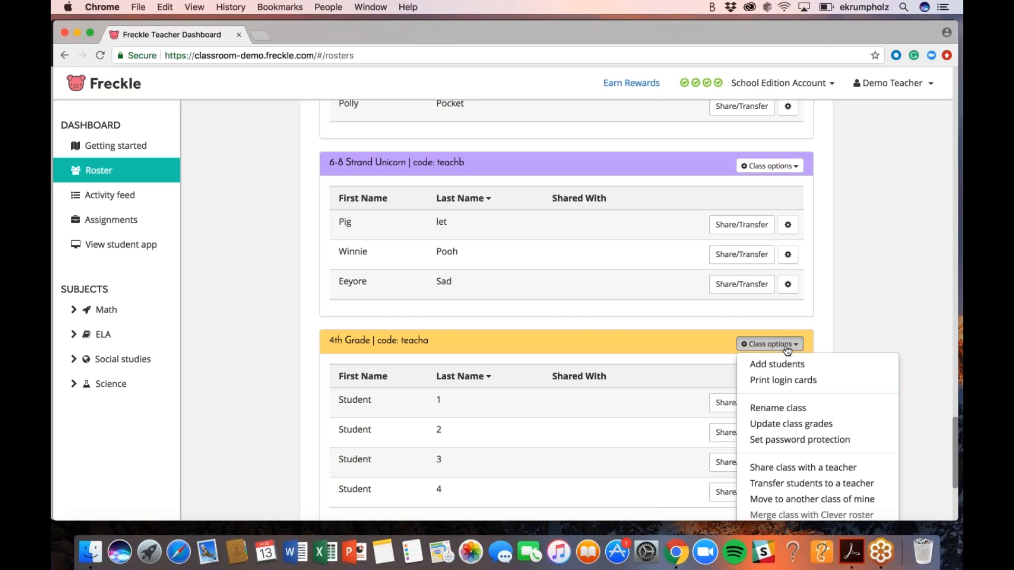
Require student passwords on login for 4th Grade and save, then open Student 1's options
left_click(786, 443)
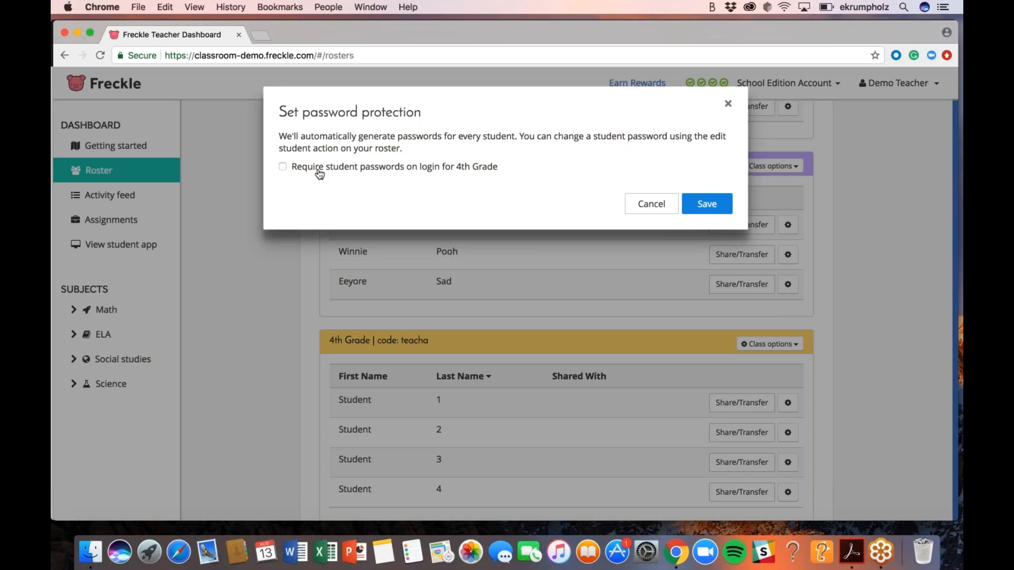
left_click(283, 167)
left_click(701, 206)
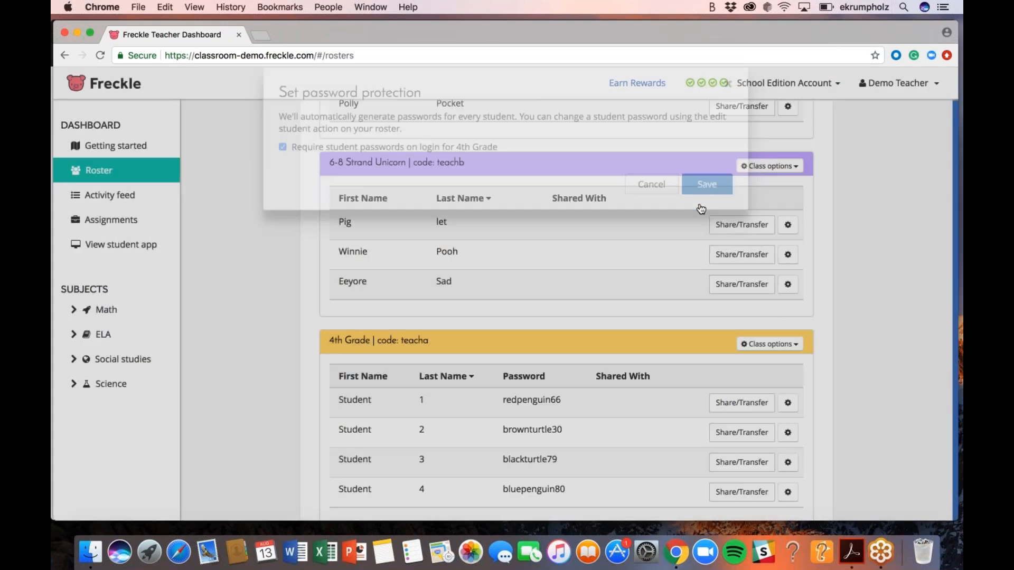
scroll(642, 325, "down", 2)
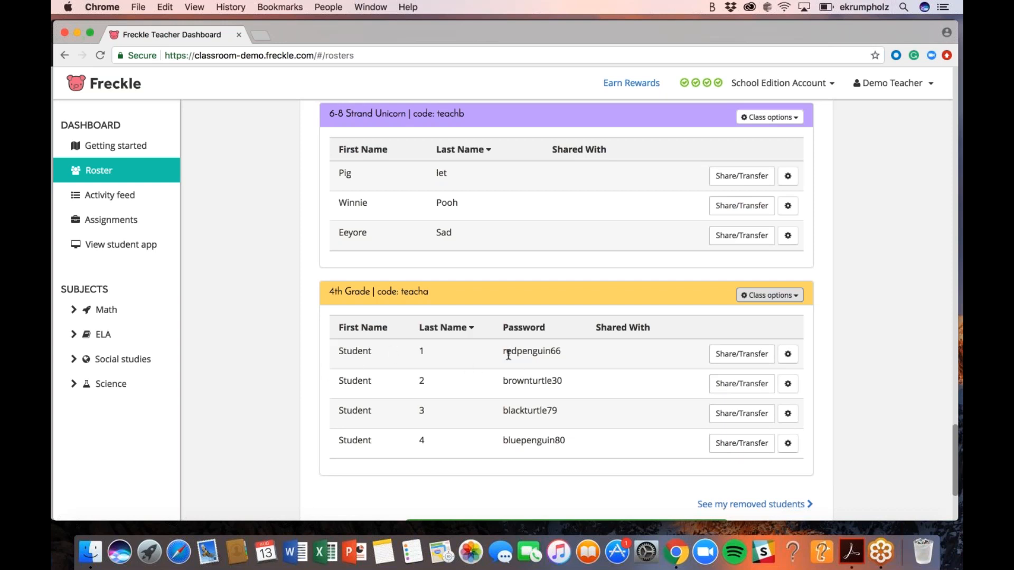
left_click(794, 363)
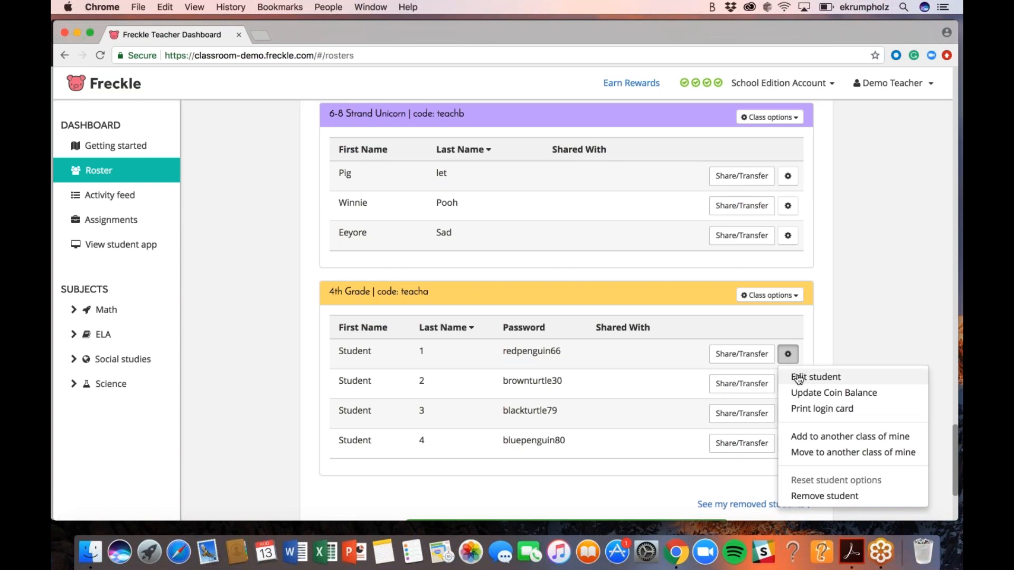
Replace Student 1's generated password with a simpler custom one and save it
left_click(800, 382)
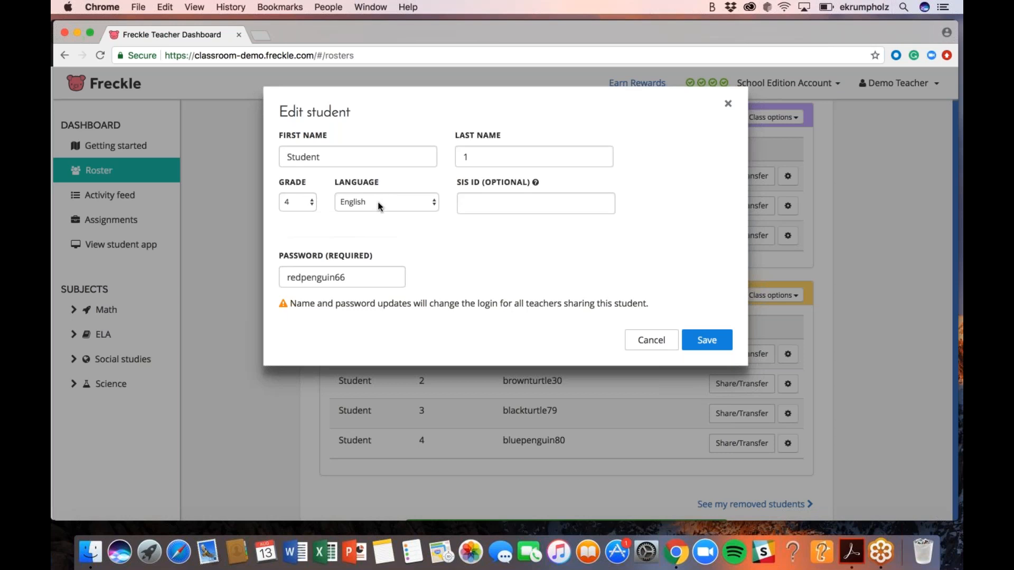
left_click(355, 281)
double_click(355, 282)
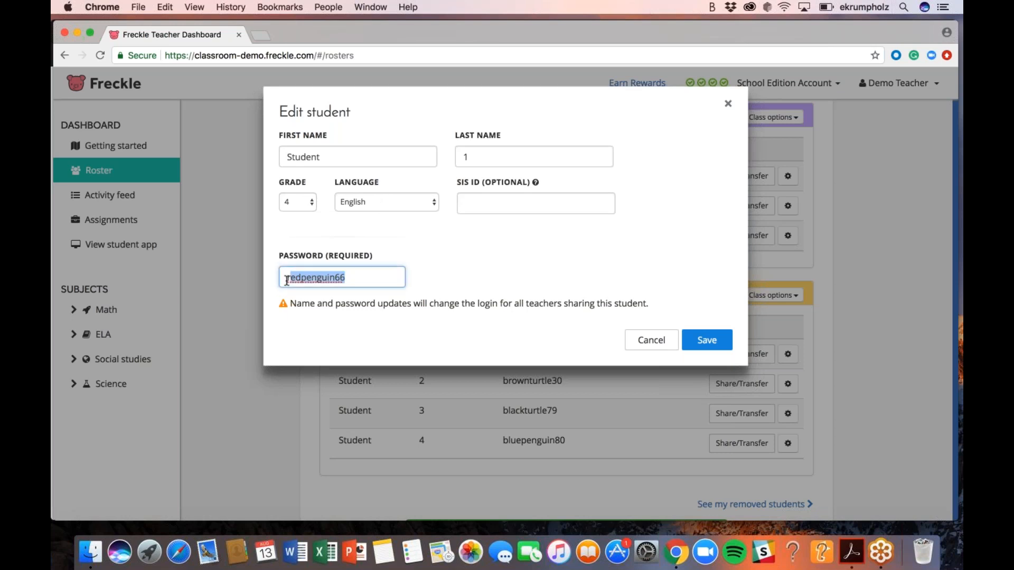
type("p")
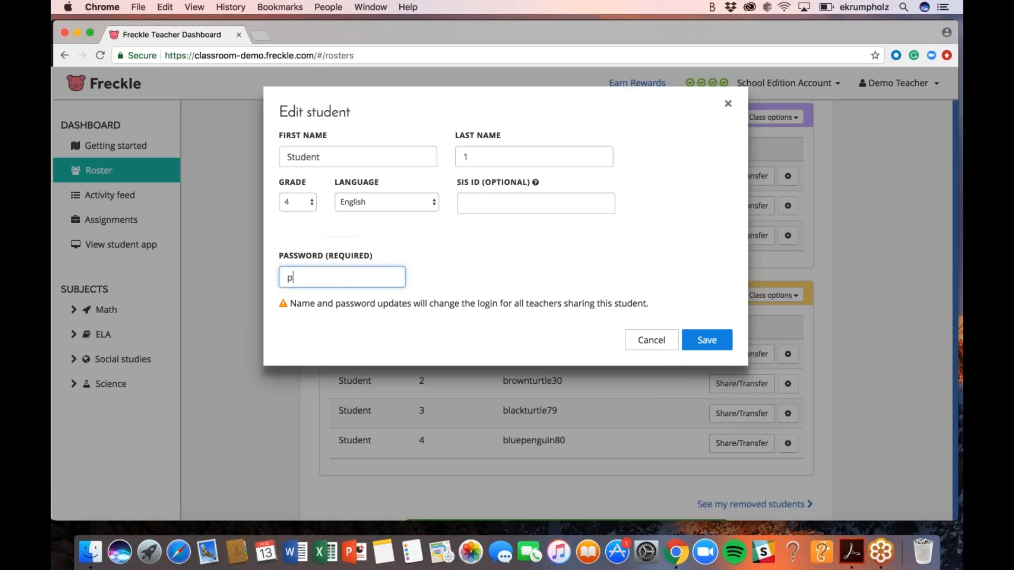
type("assword")
left_click(707, 340)
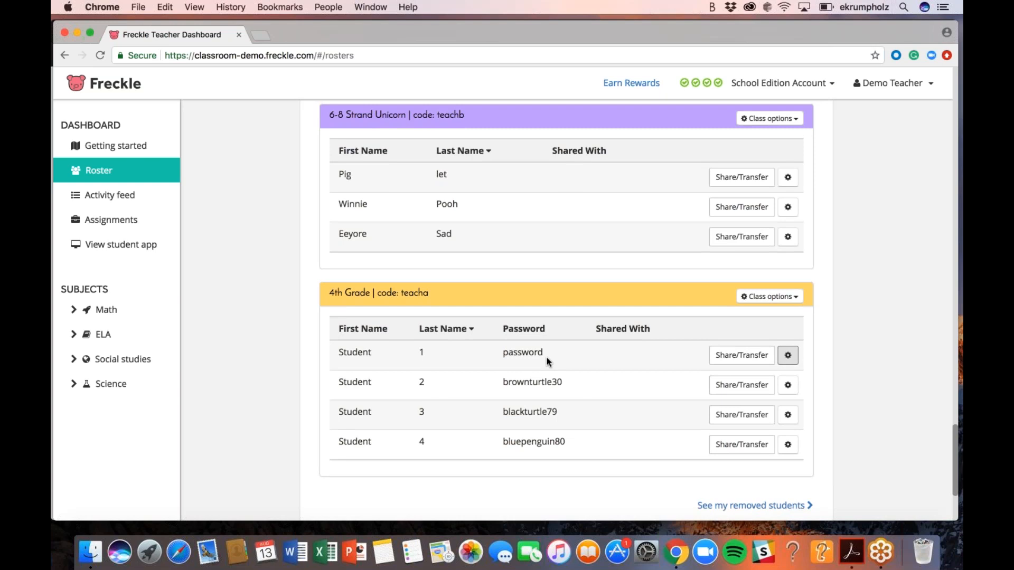
scroll(570, 321, "up", 1)
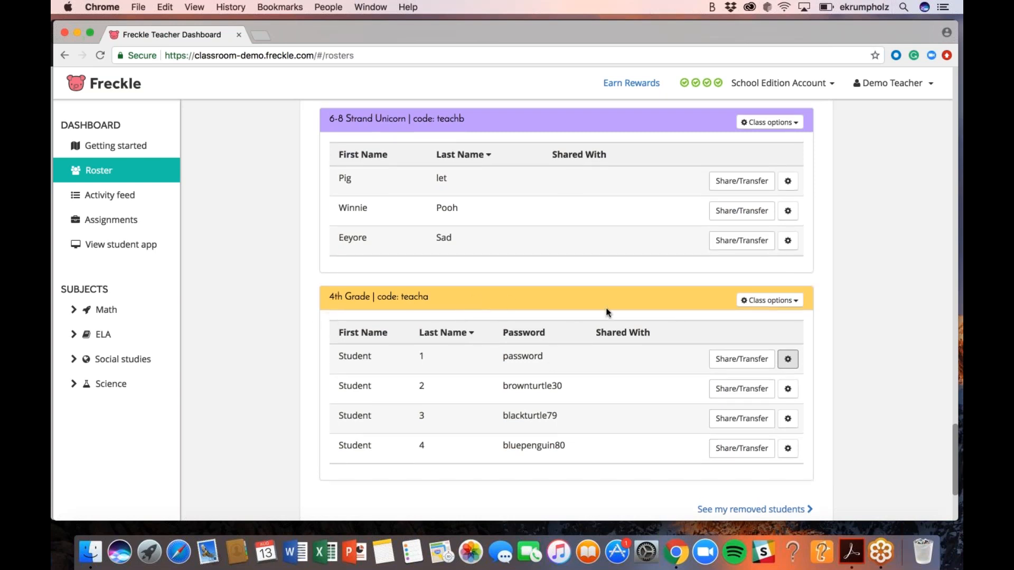
Choose 'Share class with a teacher' from the 4th Grade class options
left_click(745, 305)
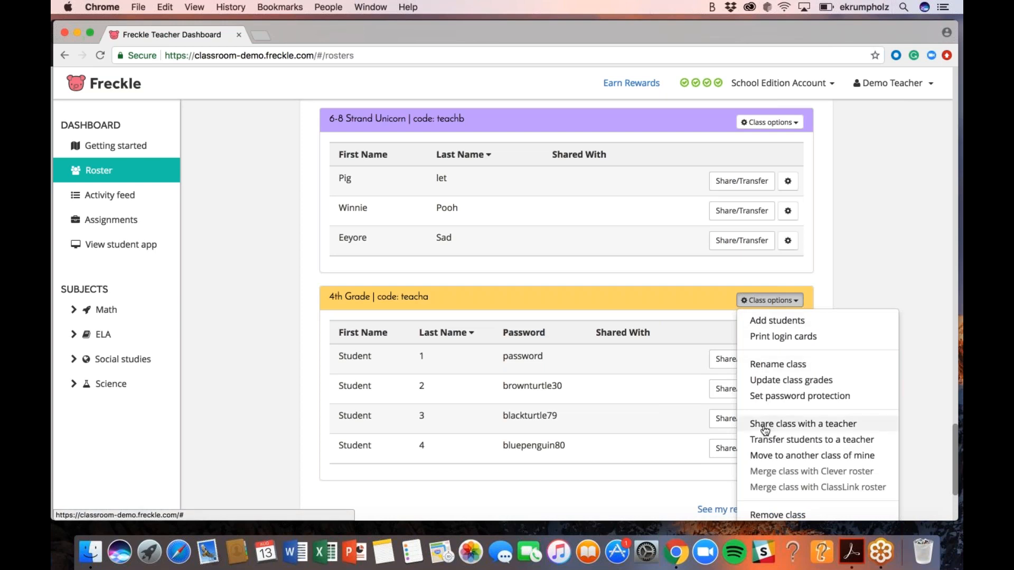
left_click(795, 430)
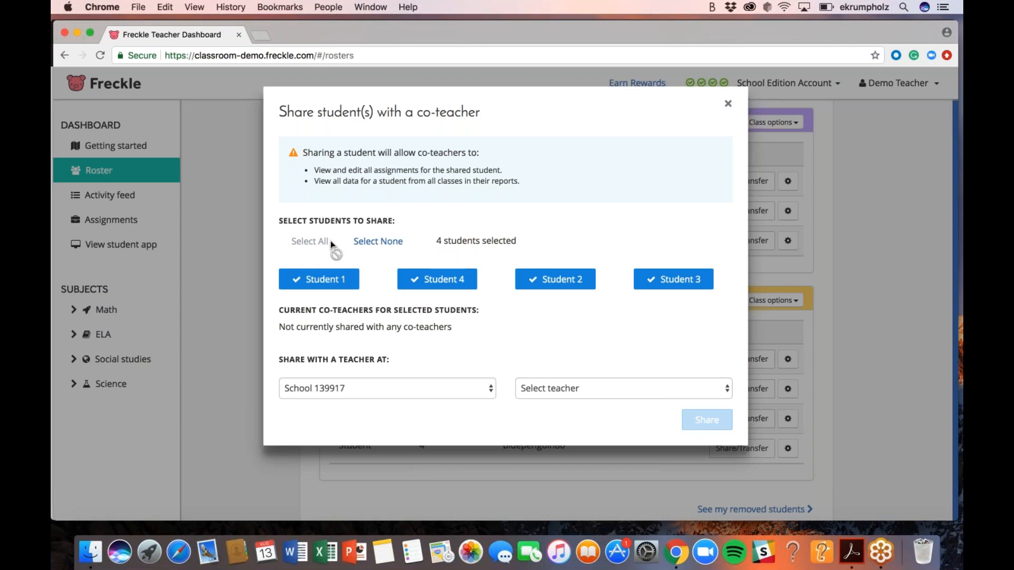
Deselect Students 1 and 2, pick School 54276, browse its teachers, then close the form unshared
left_click(354, 279)
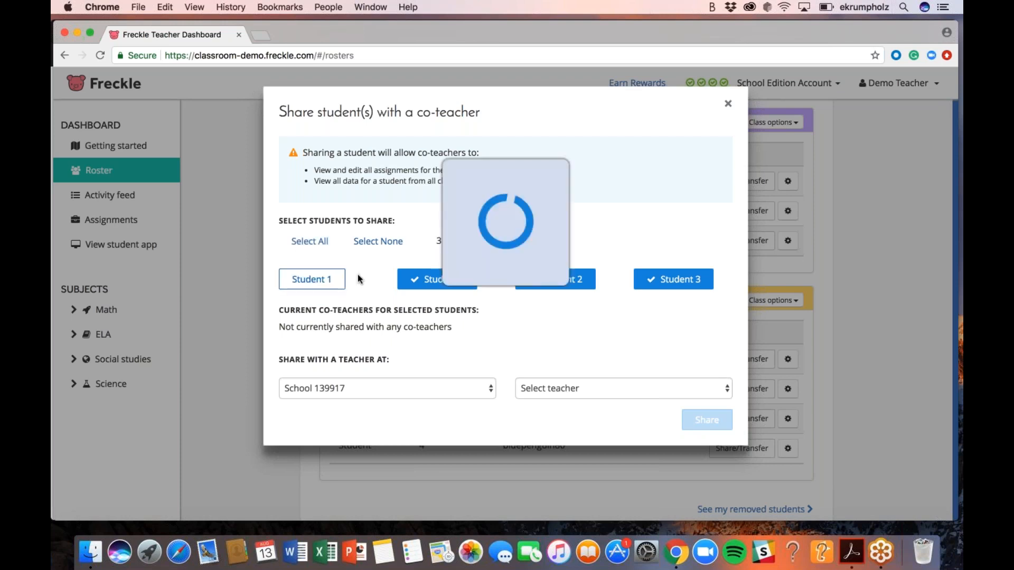
left_click(554, 279)
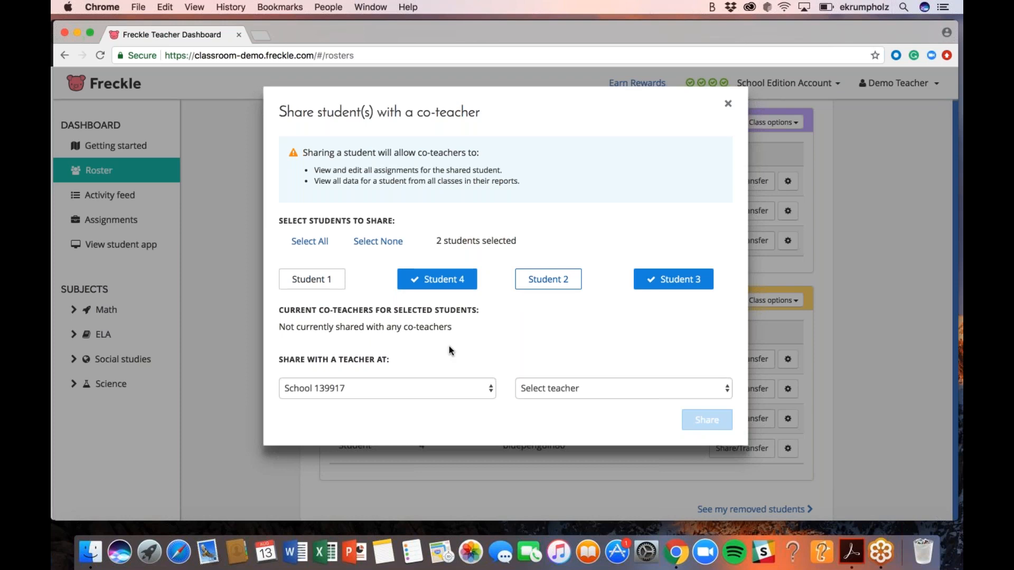
left_click(433, 382)
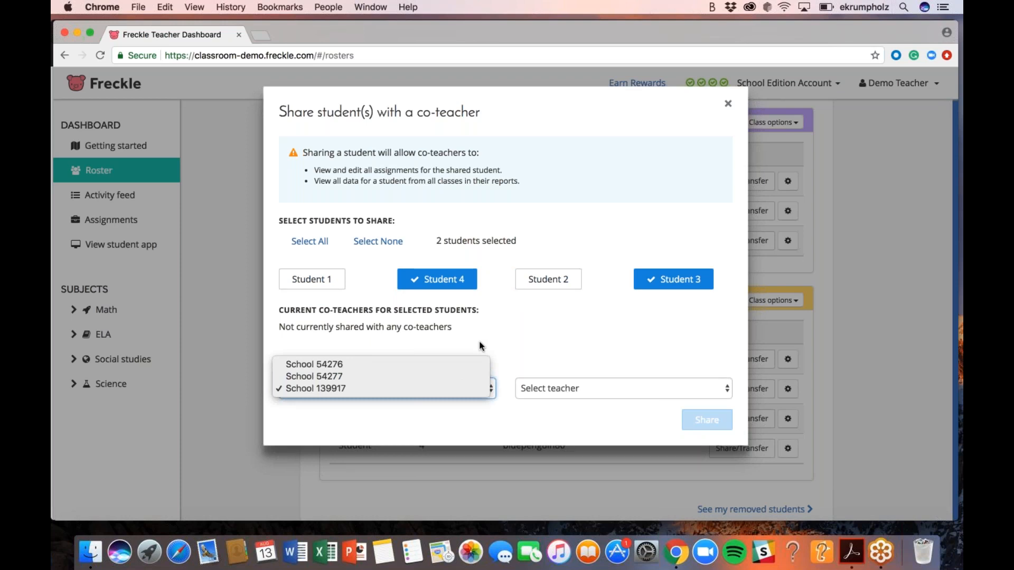
left_click(439, 367)
left_click(544, 387)
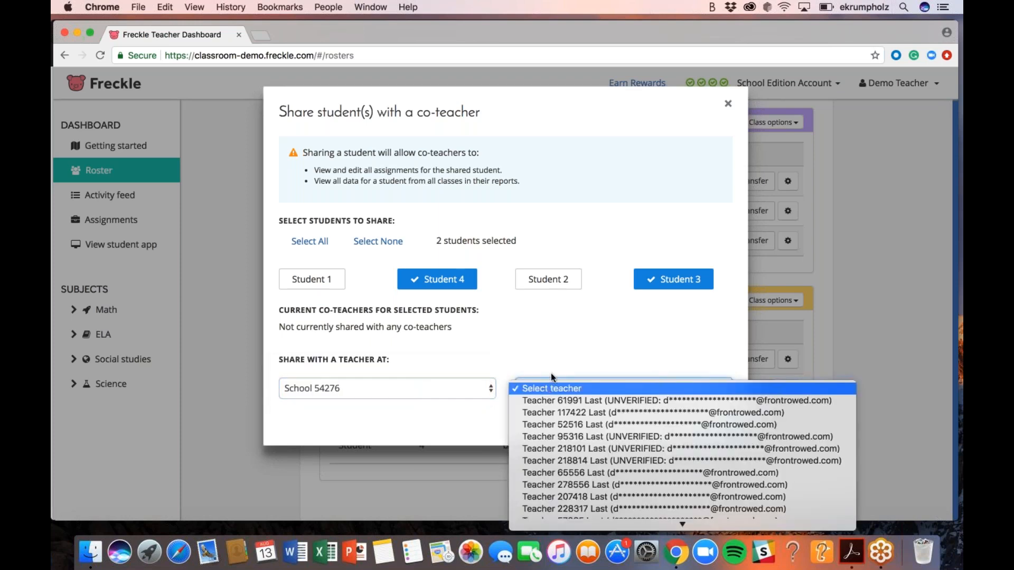
left_click(567, 383)
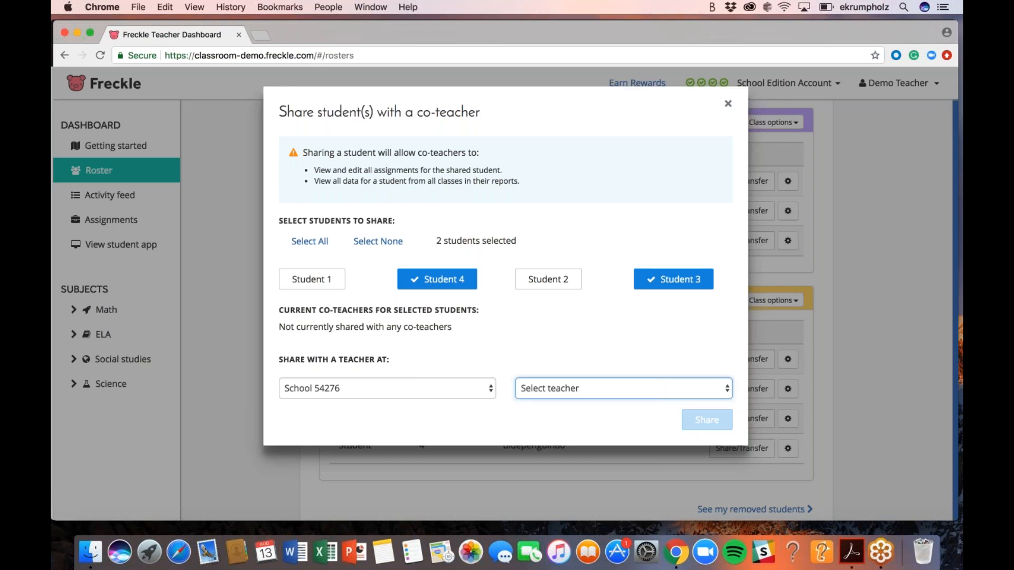
key("Escape")
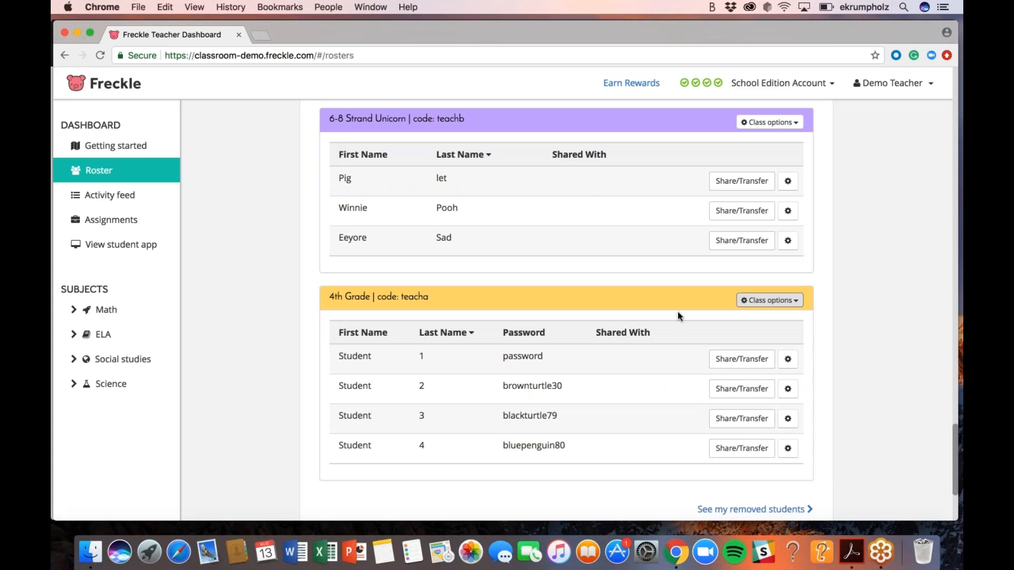
Open the 4th Grade class options and start a transfer with all four students selected
scroll(739, 391, "up", 2)
left_click(796, 340)
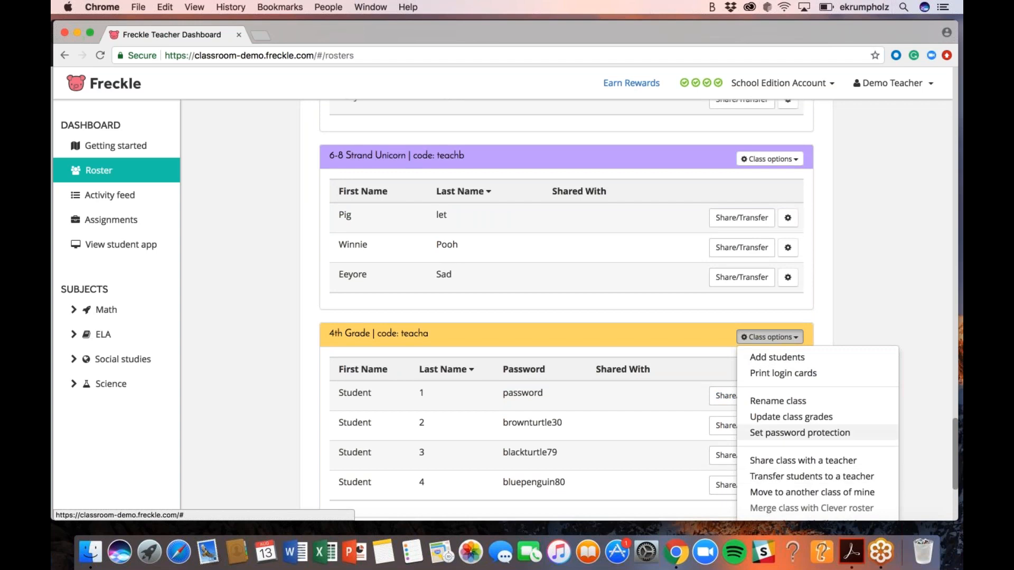
left_click(784, 479)
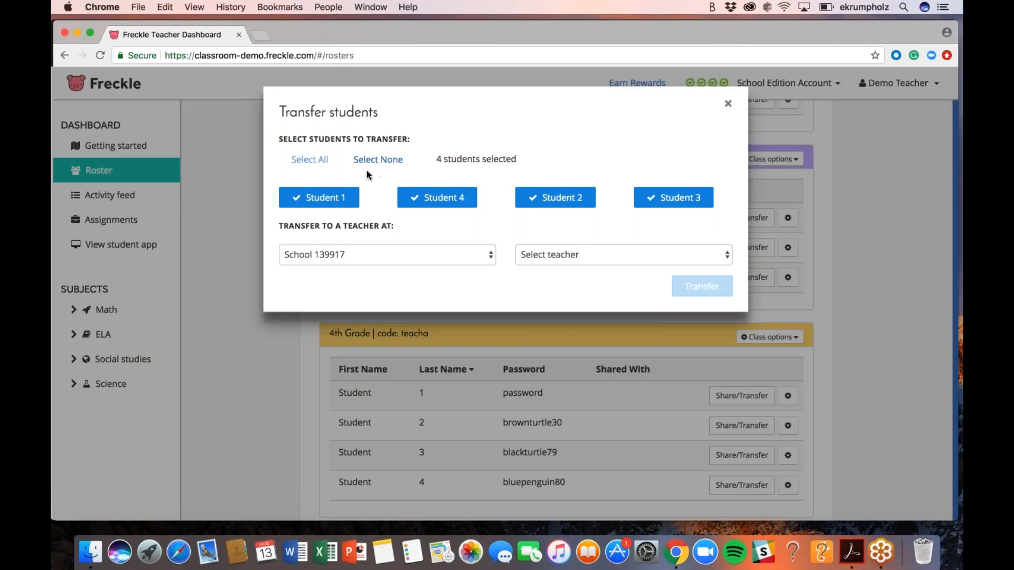
Uncheck Student 1 and Student 4, then dismiss the transfer dialog without transferring anyone
left_click(338, 203)
left_click(426, 203)
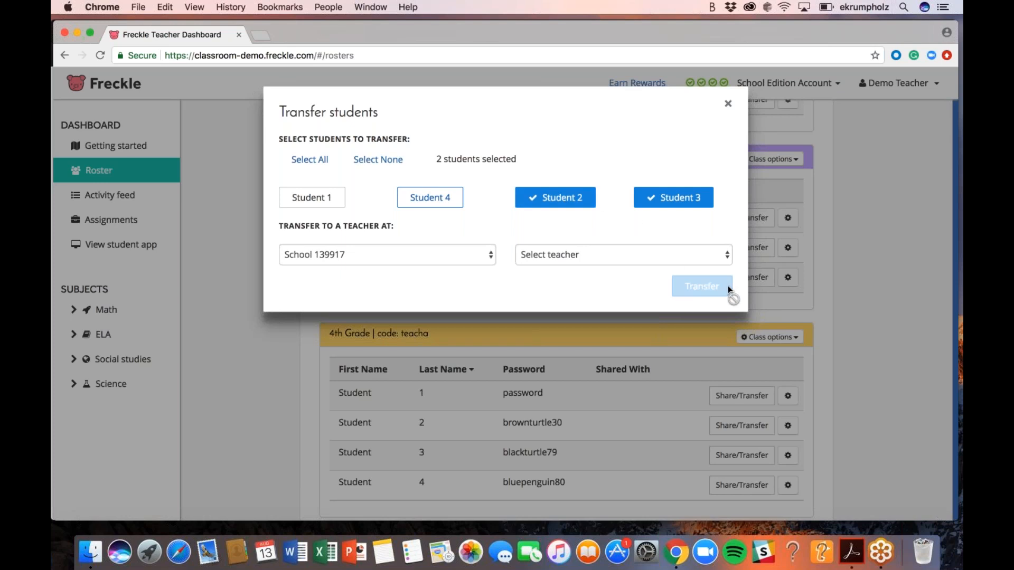
left_click(728, 106)
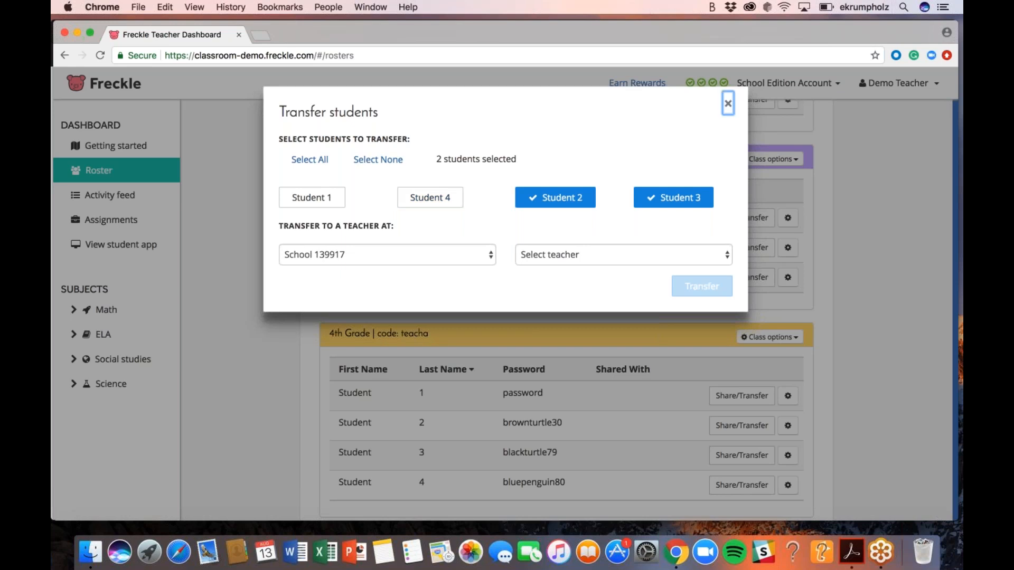
left_click(728, 103)
scroll(671, 254, "down", 2)
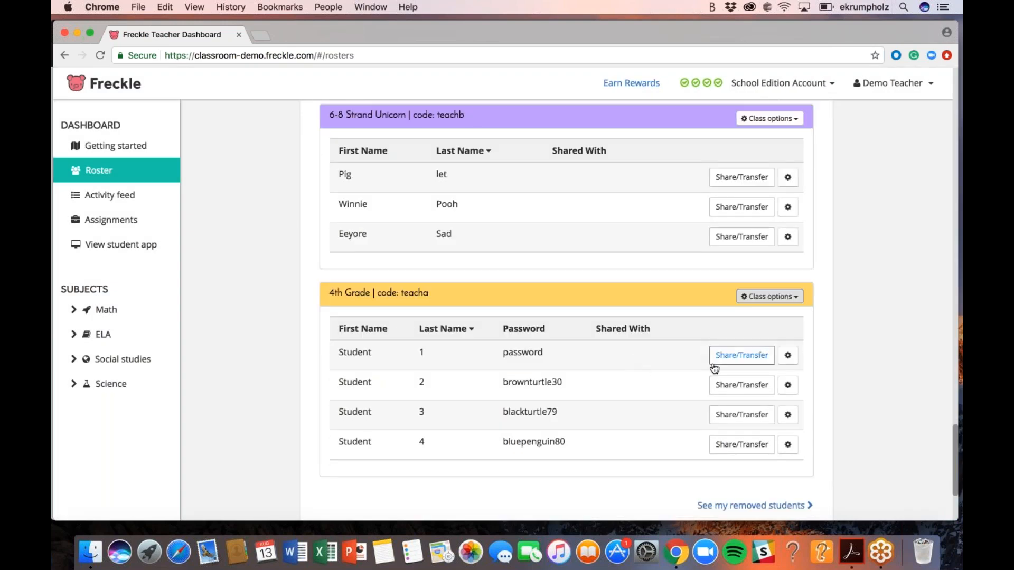
scroll(737, 420, "up", 1)
scroll(738, 419, "up", 2)
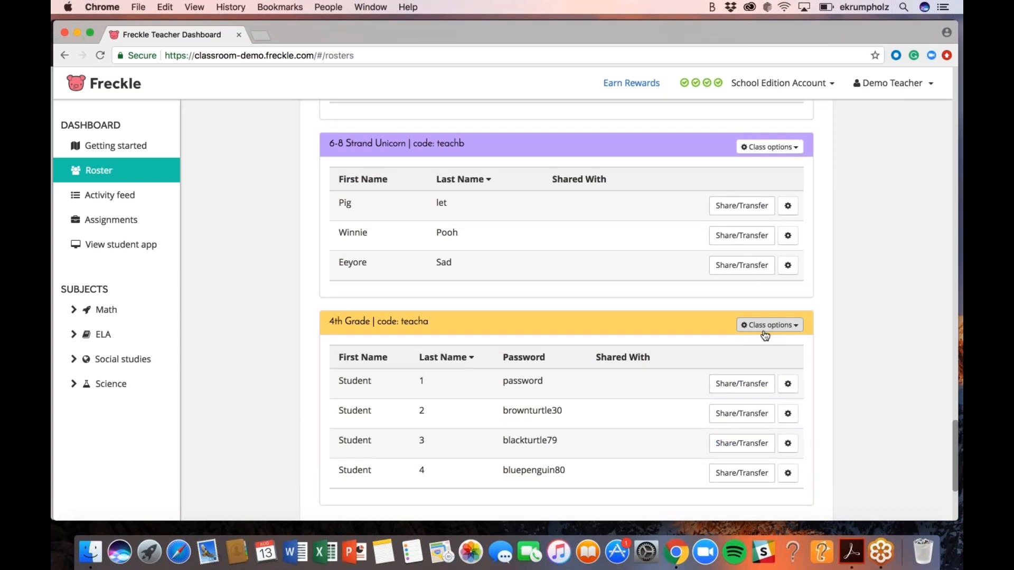
scroll(750, 327, "down", 2)
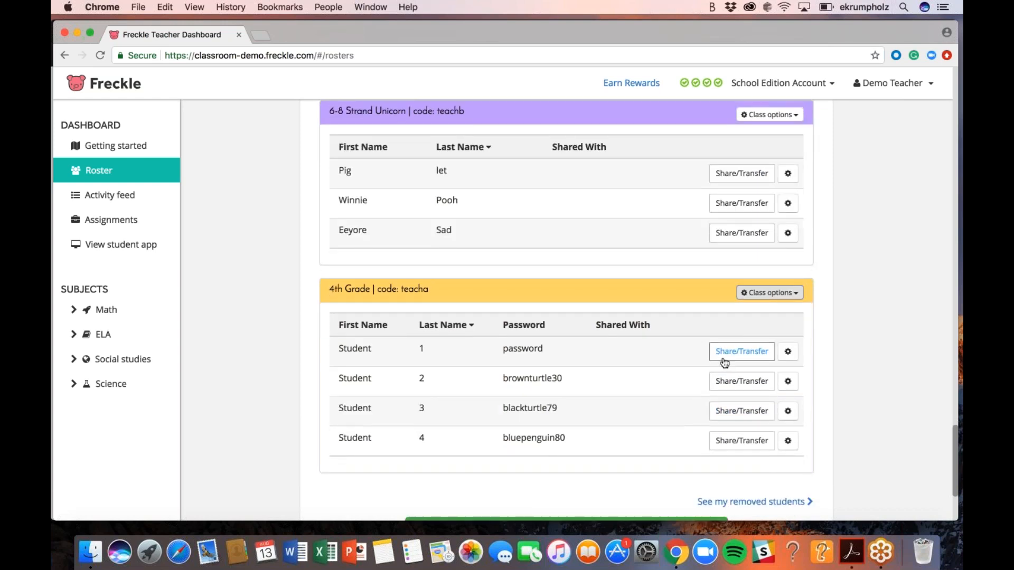
left_click(742, 352)
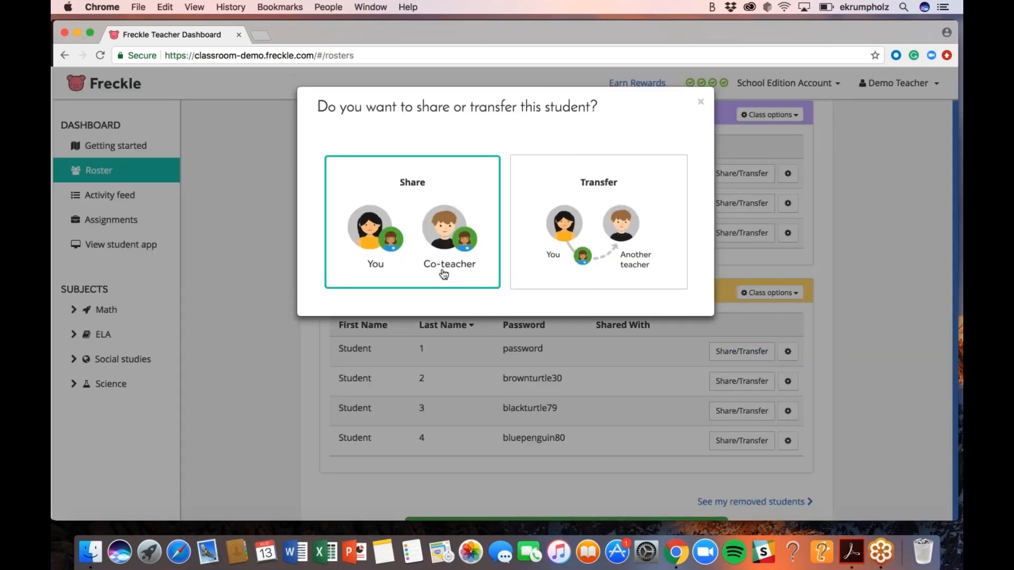
left_click(700, 104)
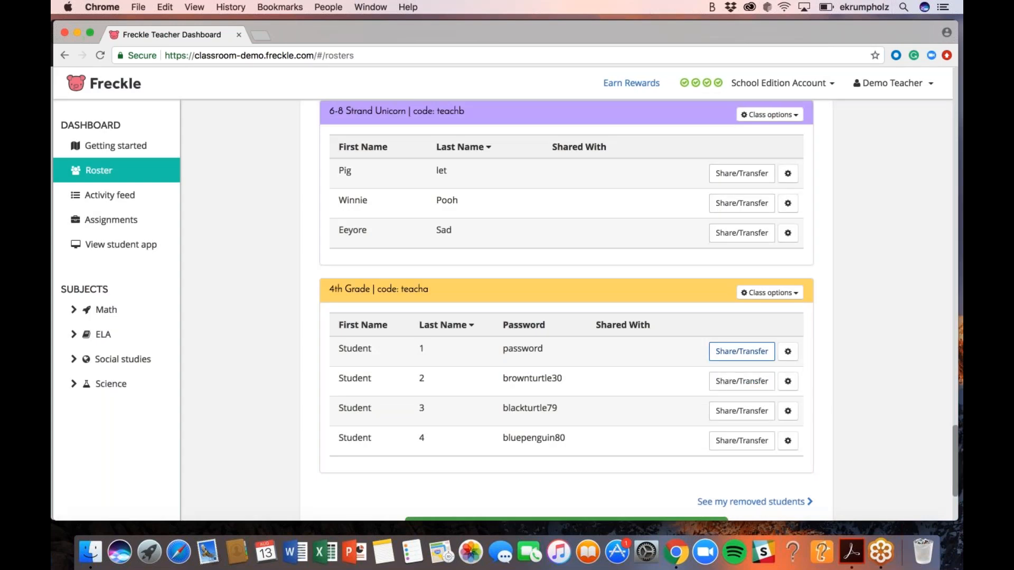
scroll(742, 441, "up", 2)
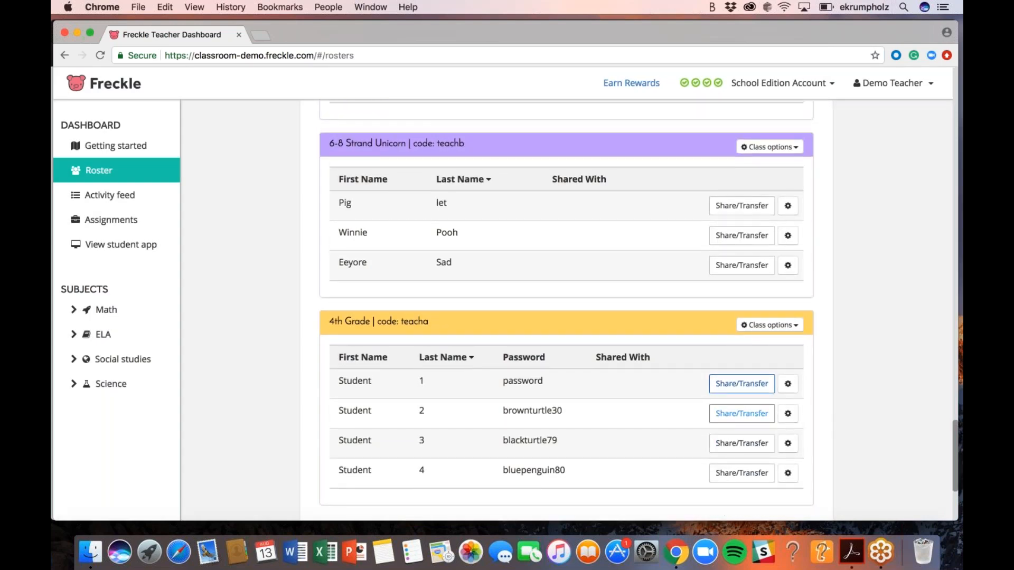
scroll(852, 376, "down", 1)
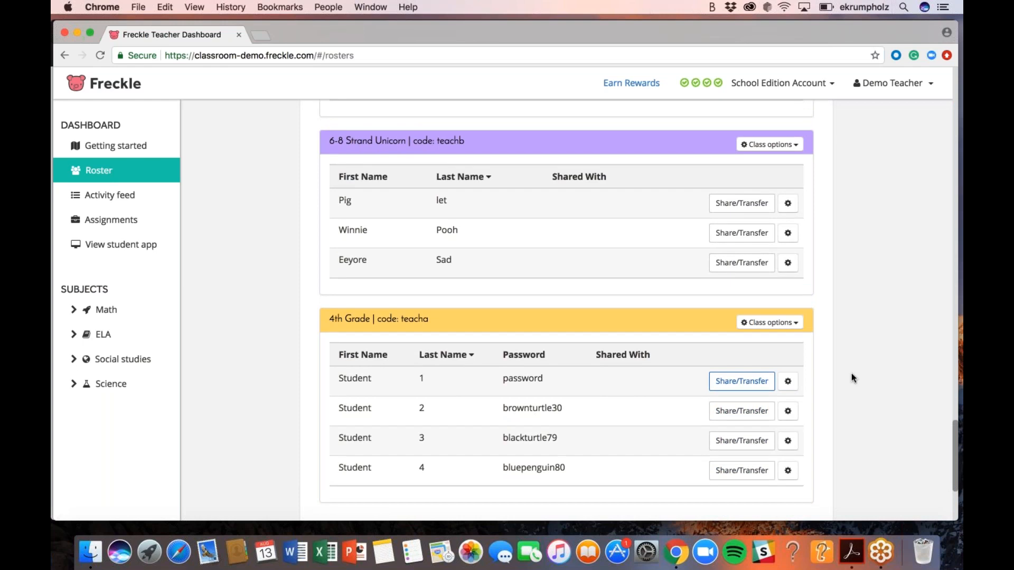
scroll(851, 376, "down", 3)
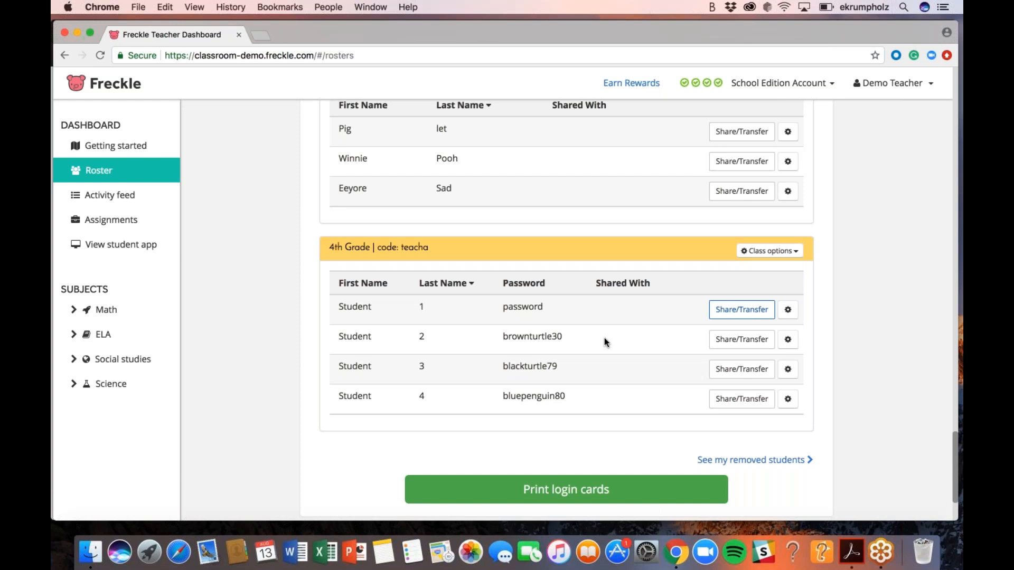
scroll(605, 338, "up", 1)
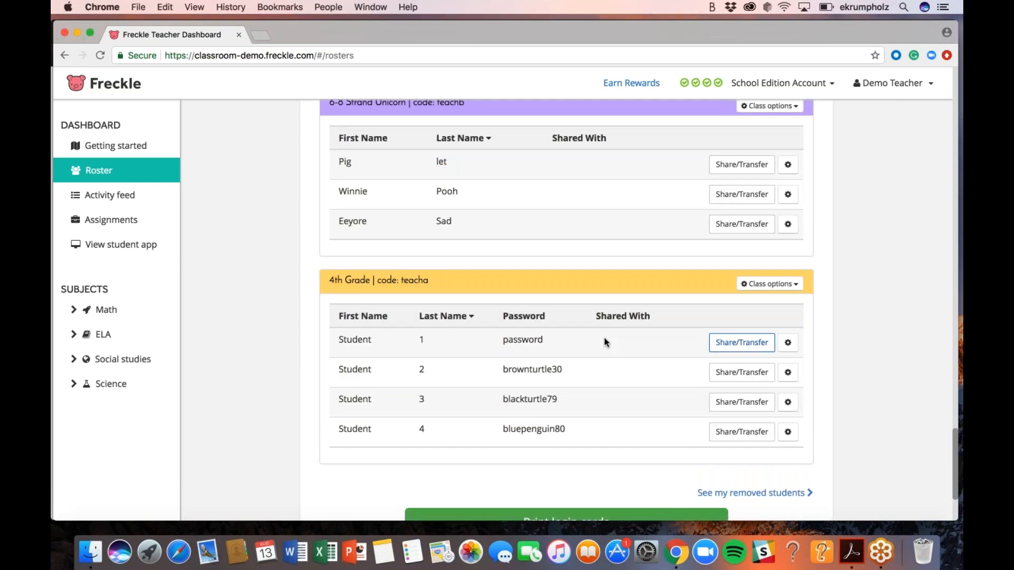
scroll(605, 338, "up", 3)
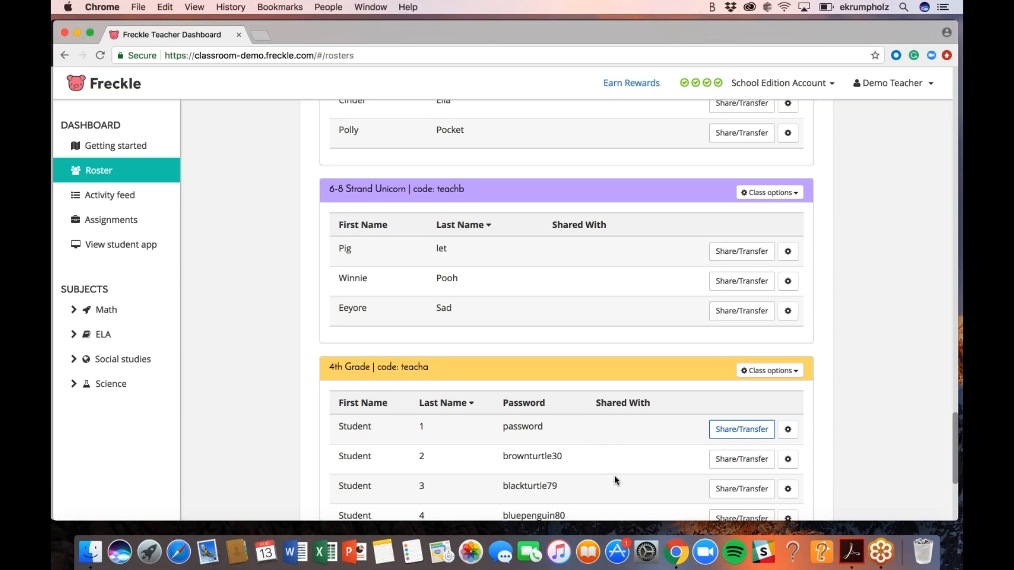
scroll(624, 462, "up", 5)
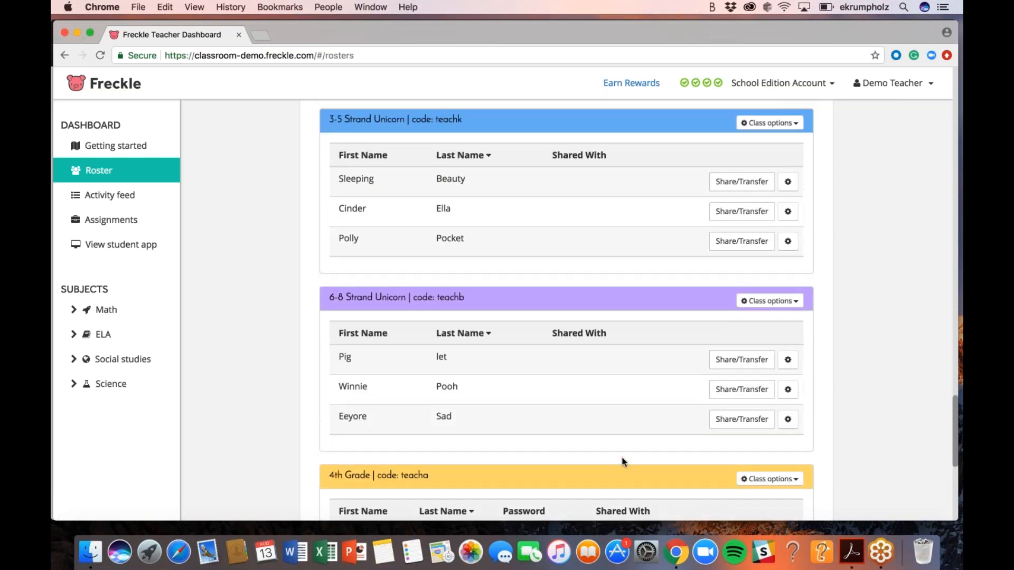
scroll(624, 462, "up", 20)
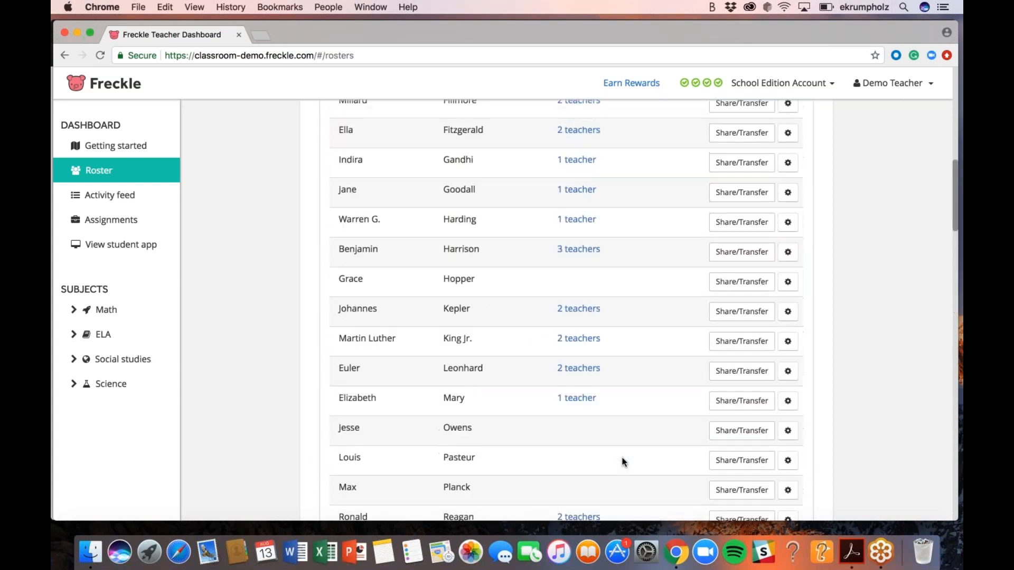
scroll(622, 461, "up", 8)
scroll(622, 402, "down", 3)
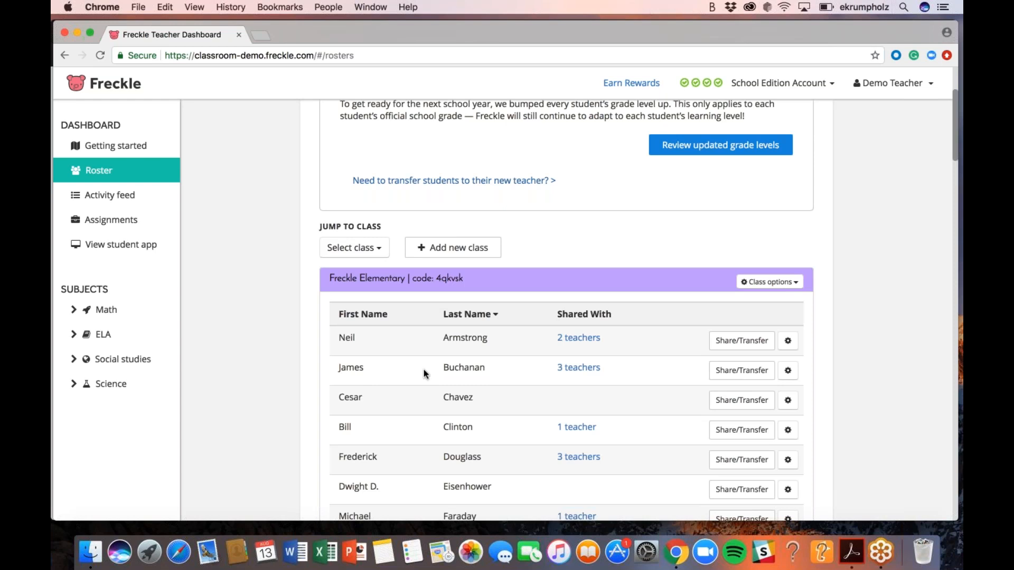
Reset the second student's ELA, social studies and science levels, then close the reset dialog
left_click(790, 371)
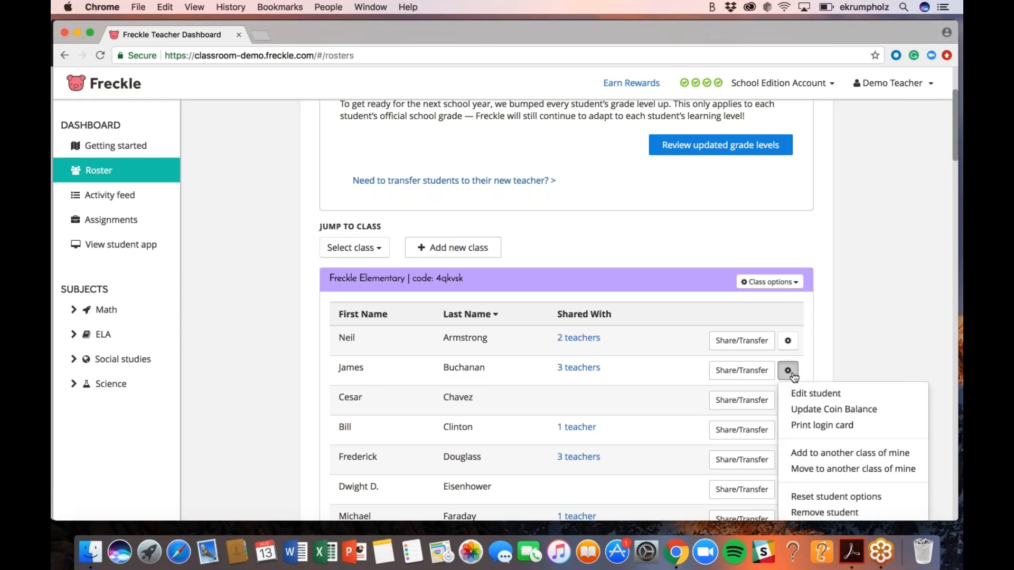
scroll(807, 400, "down", 2)
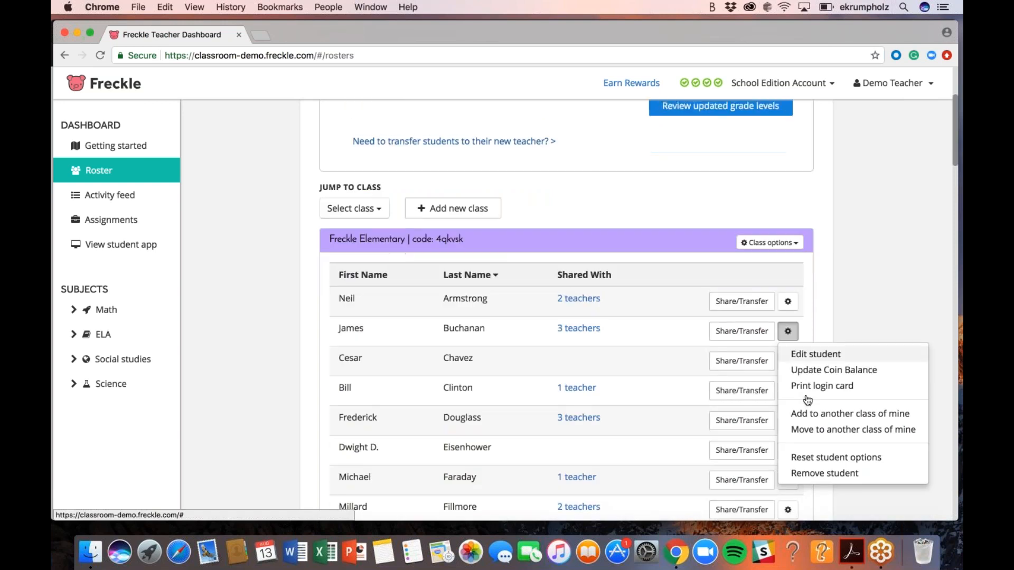
left_click(804, 460)
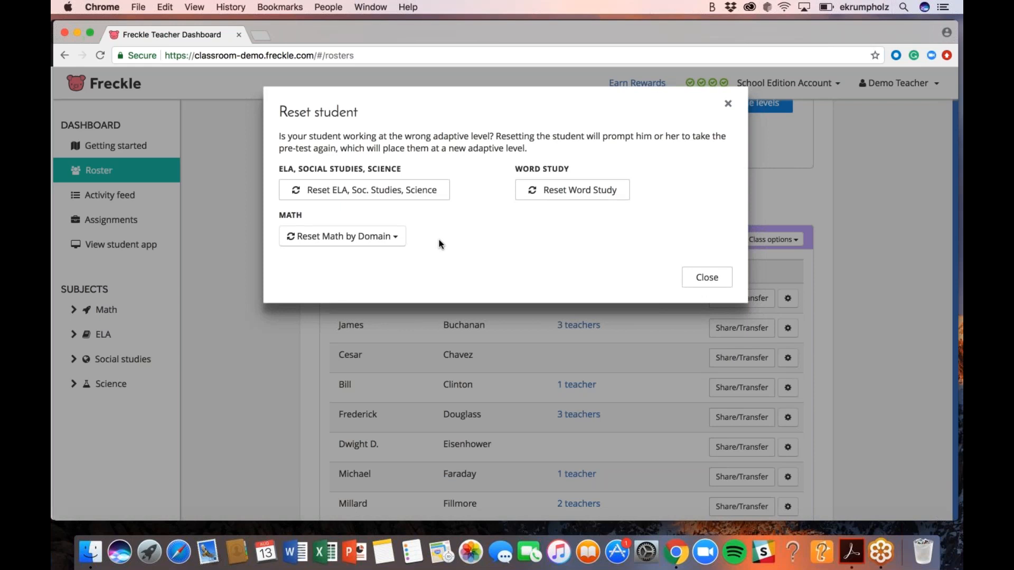
left_click(430, 201)
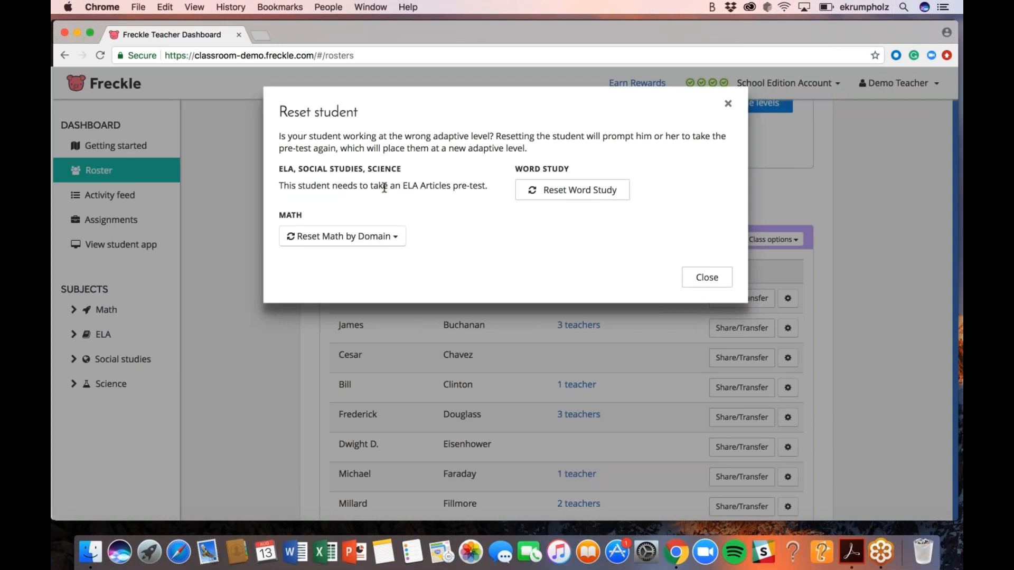
left_click(377, 239)
left_click(453, 238)
left_click(695, 278)
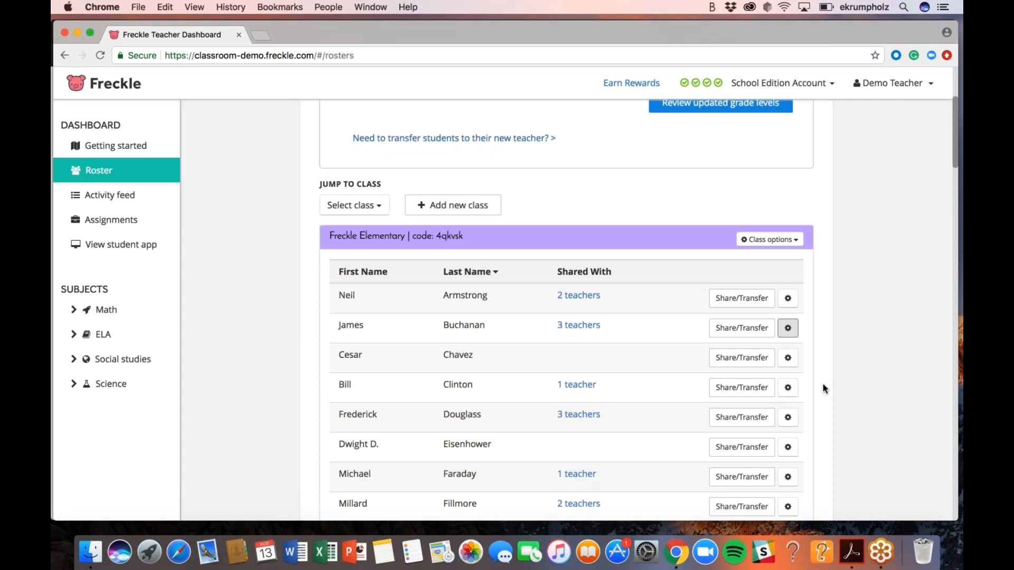
key("super+Tab")
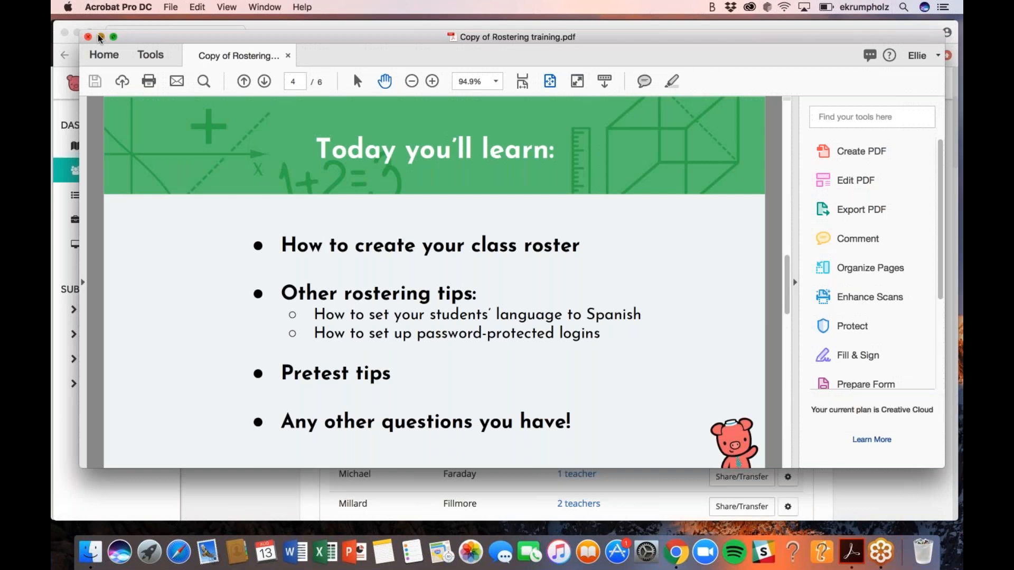
Close the Rostering training PDF window in Acrobat
left_click(84, 37)
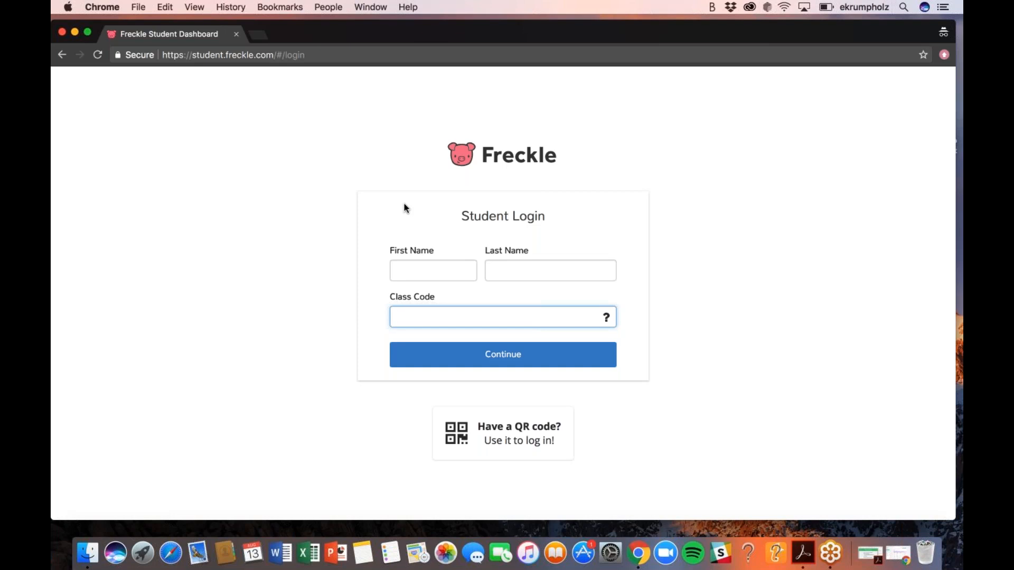
Enter first name 'Student', last name '1' and the class code on the login form
left_click(396, 279)
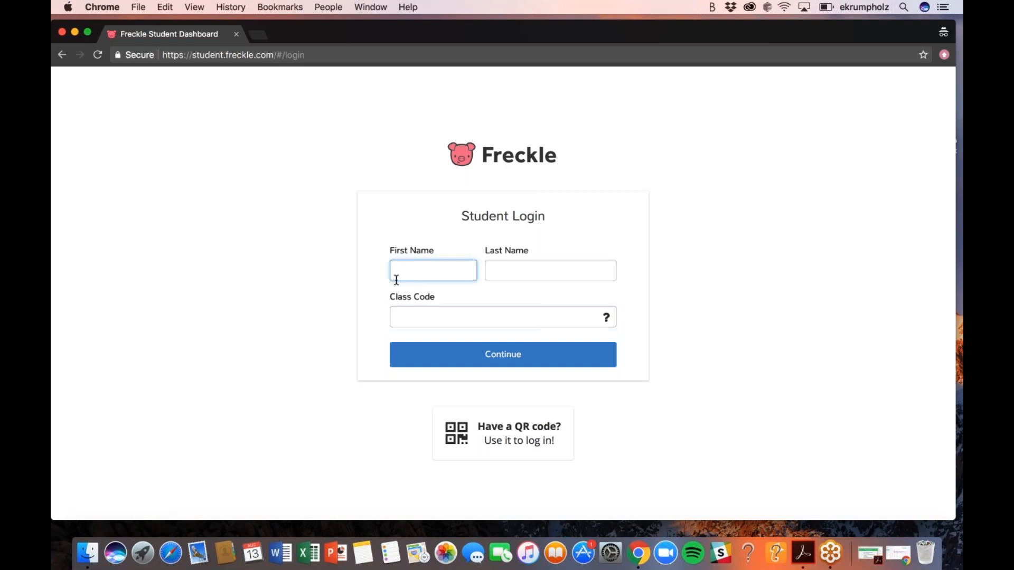
type("Student")
key("Tab")
type("1")
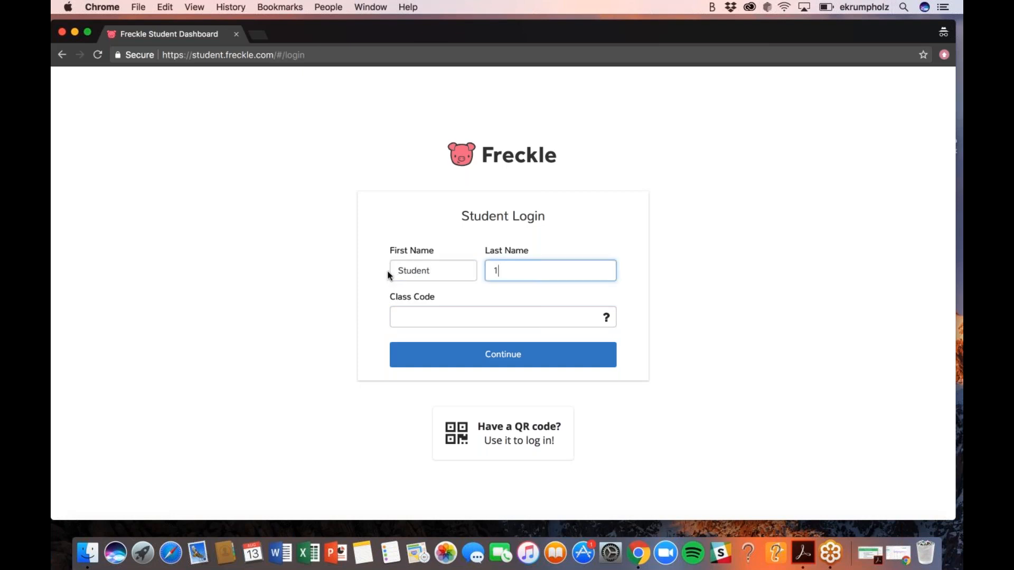
key("Tab")
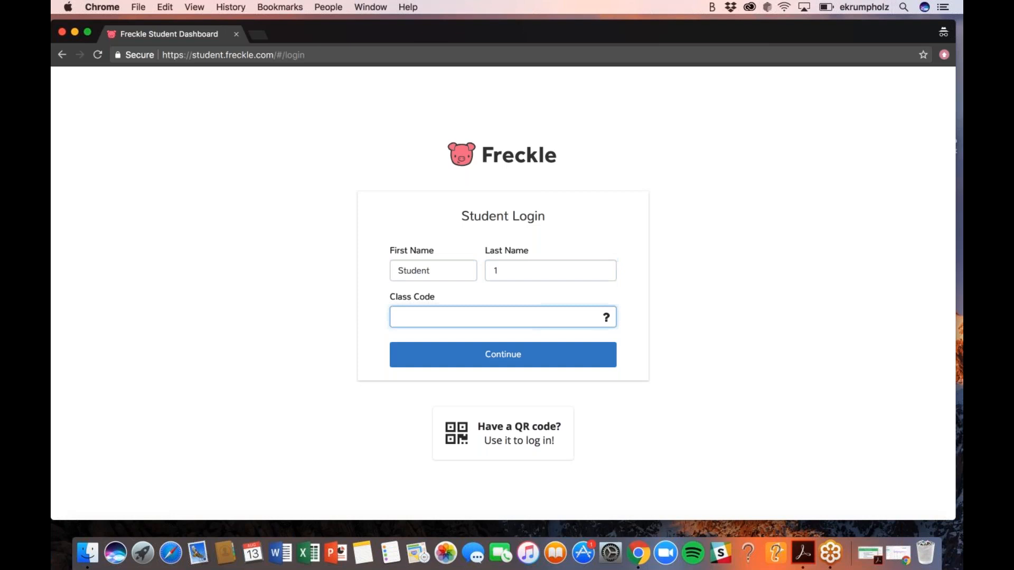
left_click(664, 349)
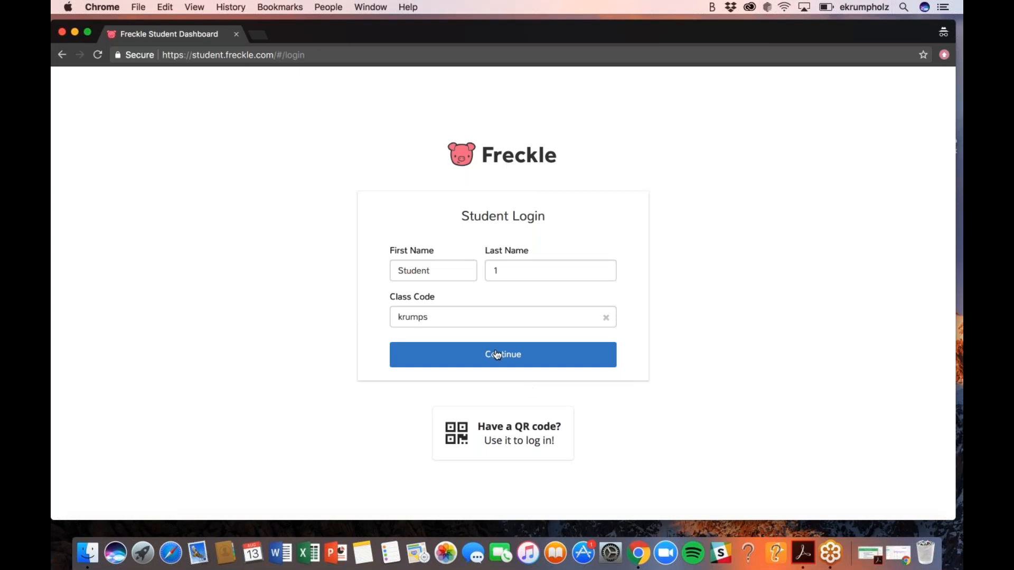
Log in as Student 1 and go to the Math Practice domains page
left_click(475, 363)
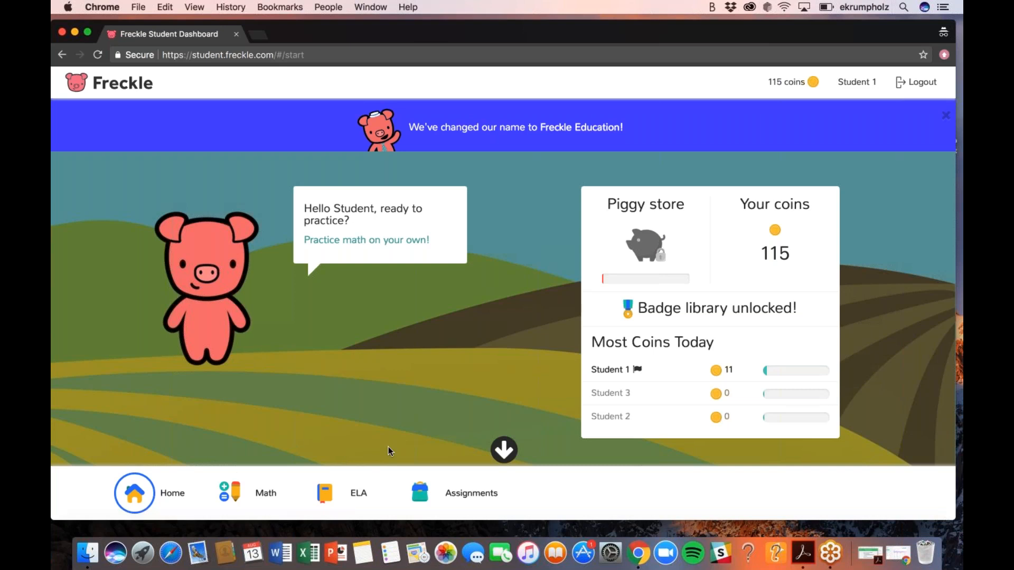
left_click(229, 493)
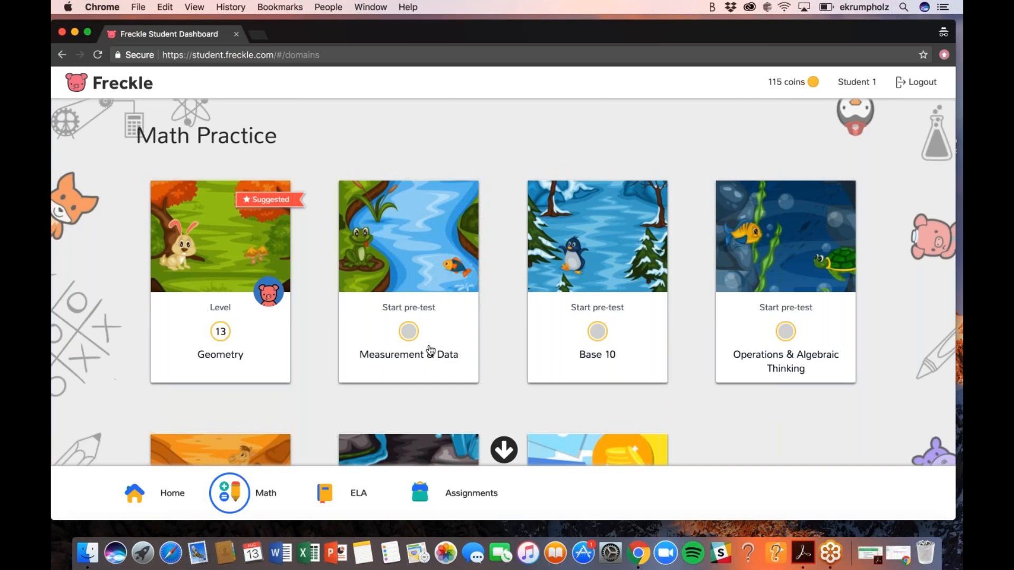
Start the Measurement & Data pre-test, answering sock, 5, clock C, meter stick and feet
left_click(425, 284)
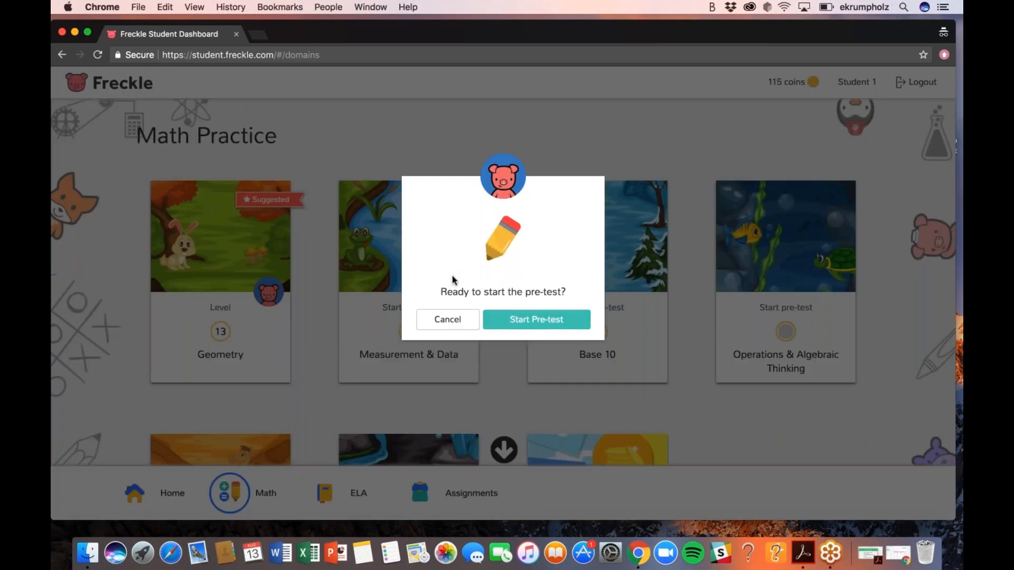
left_click(537, 324)
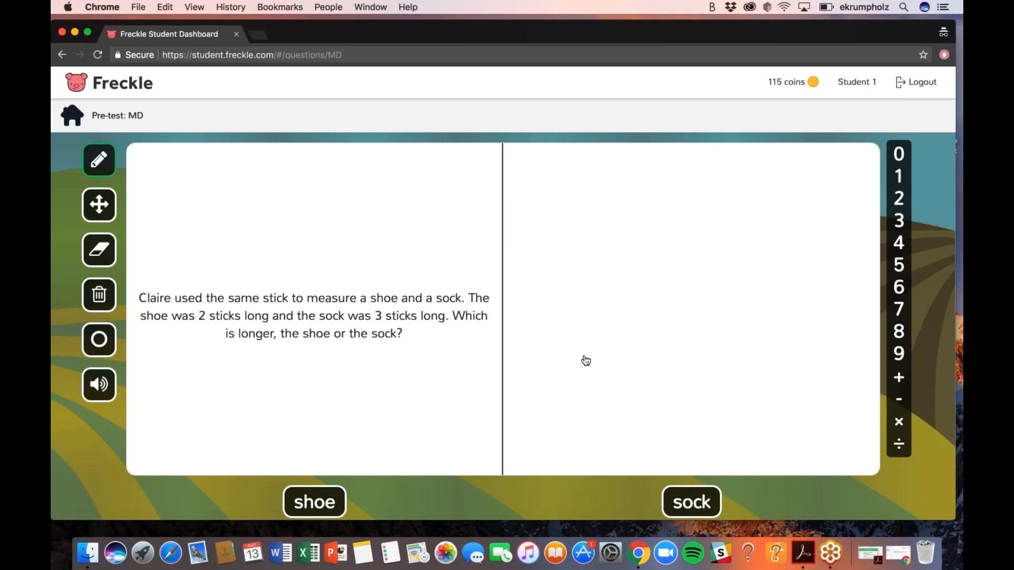
left_click(681, 499)
left_click(598, 500)
left_click(601, 501)
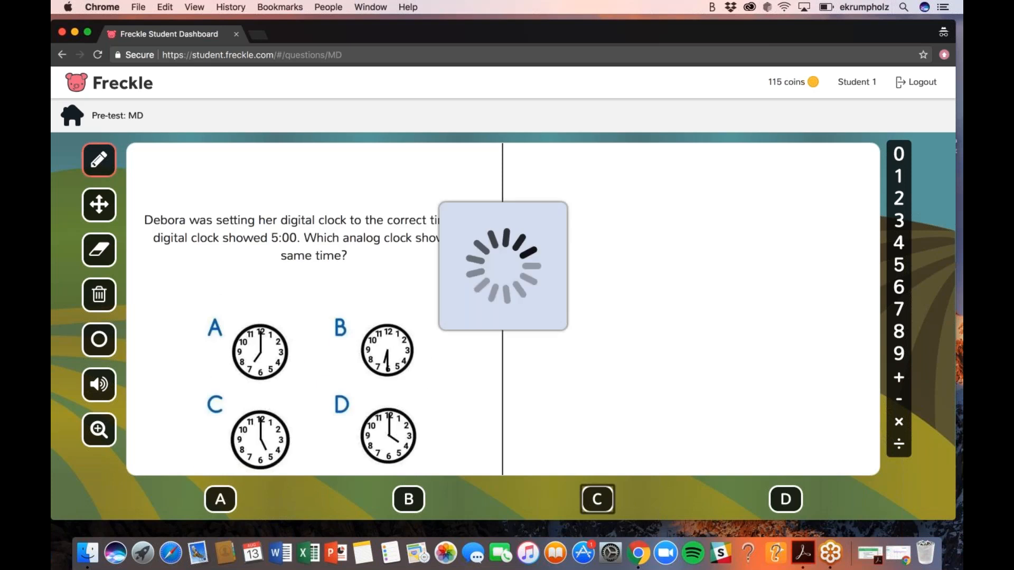
left_click(503, 500)
left_click(597, 500)
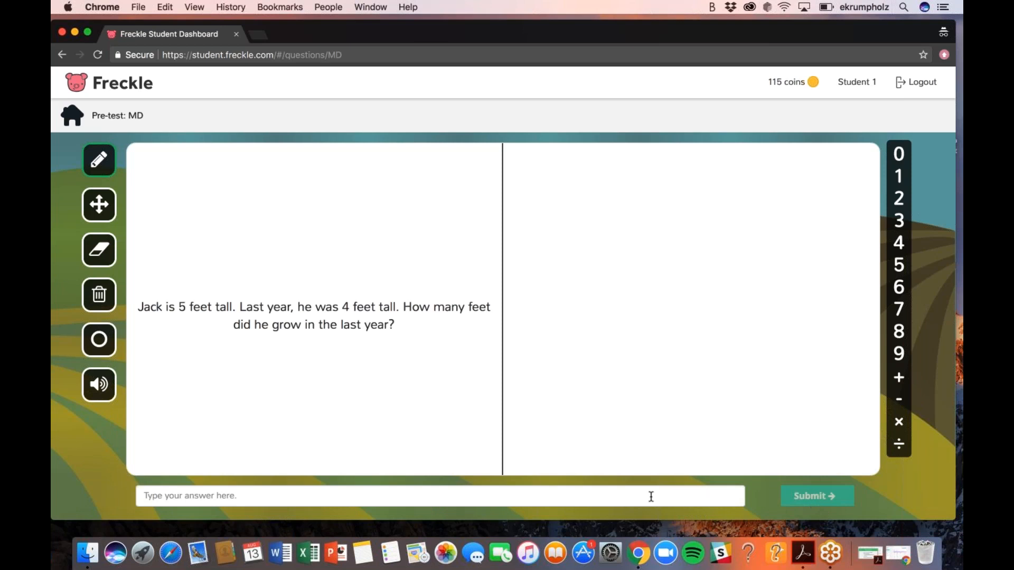
Answer the height-growth questions with 5 and 7, choose B for the plate, and finish
left_click(651, 496)
type("5")
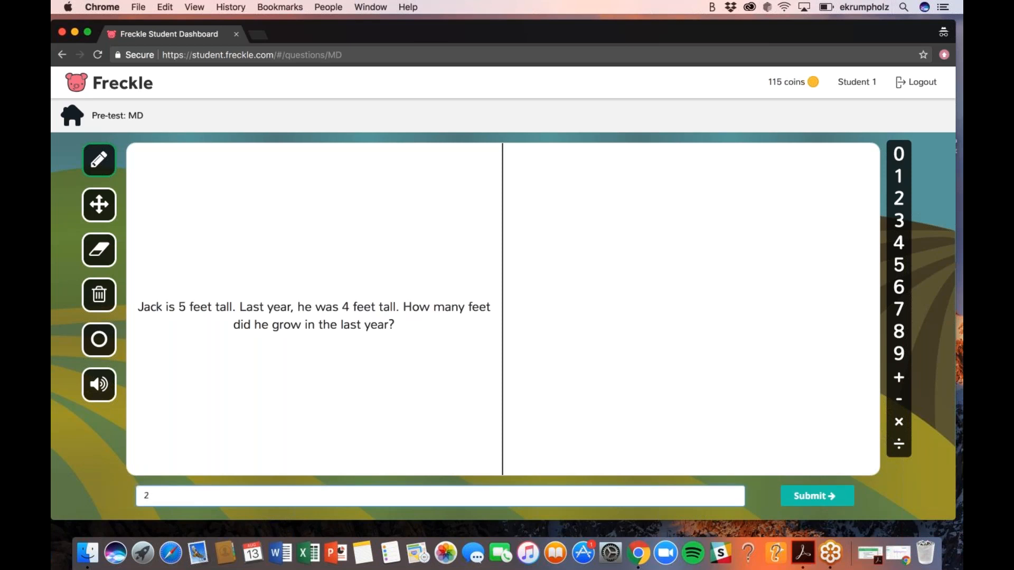
key("Return")
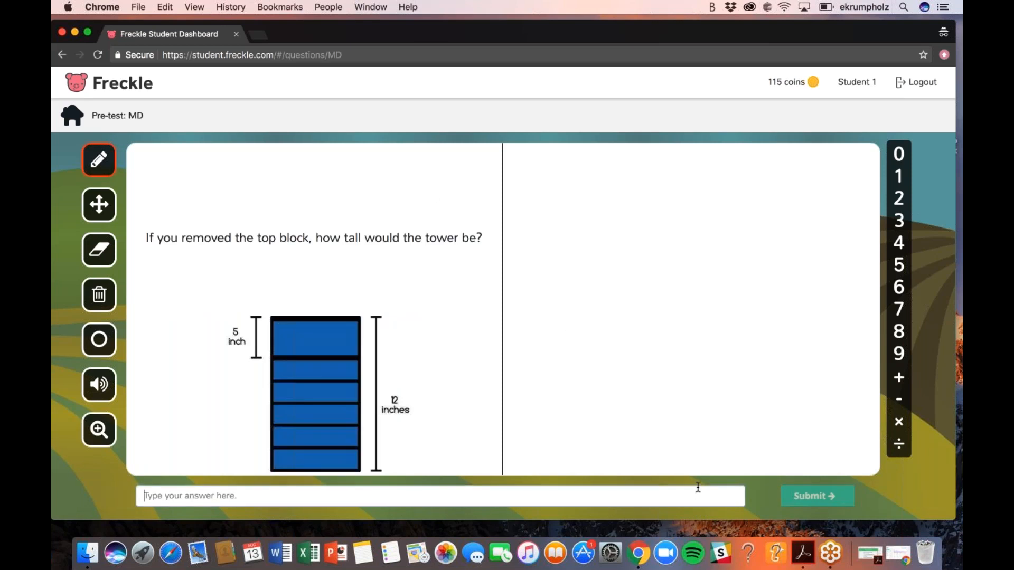
type("7")
left_click(834, 502)
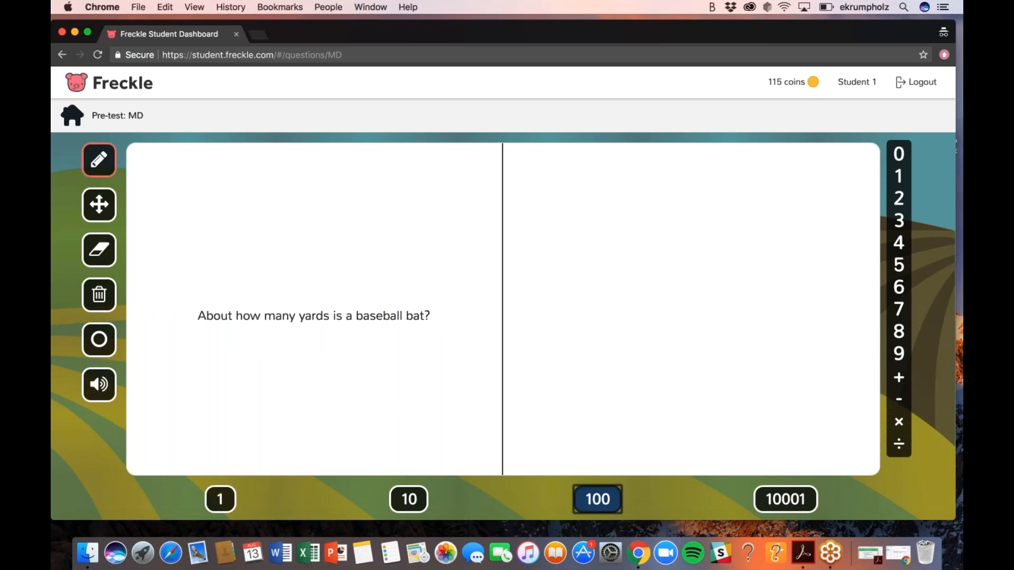
left_click(502, 501)
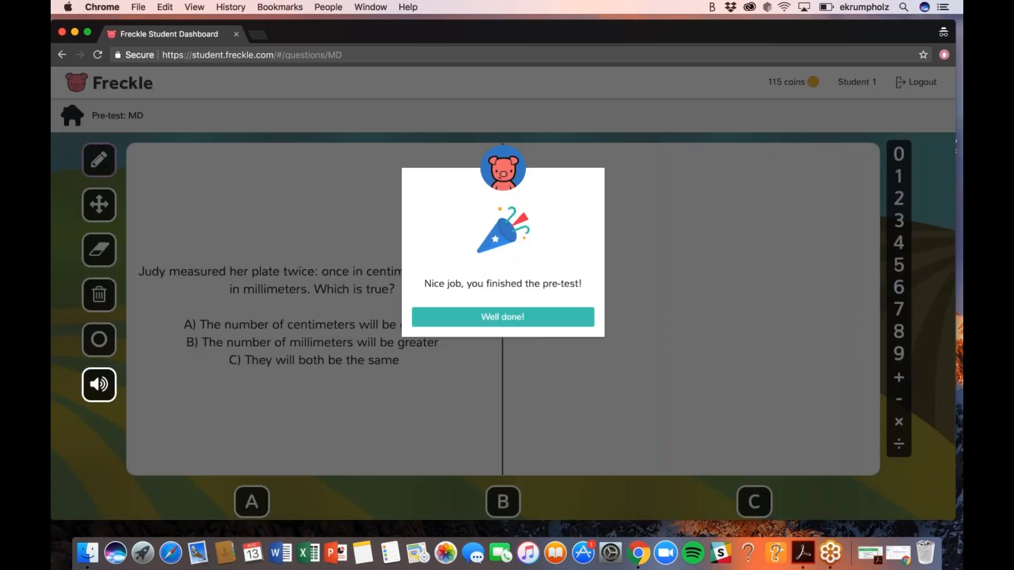
left_click(535, 325)
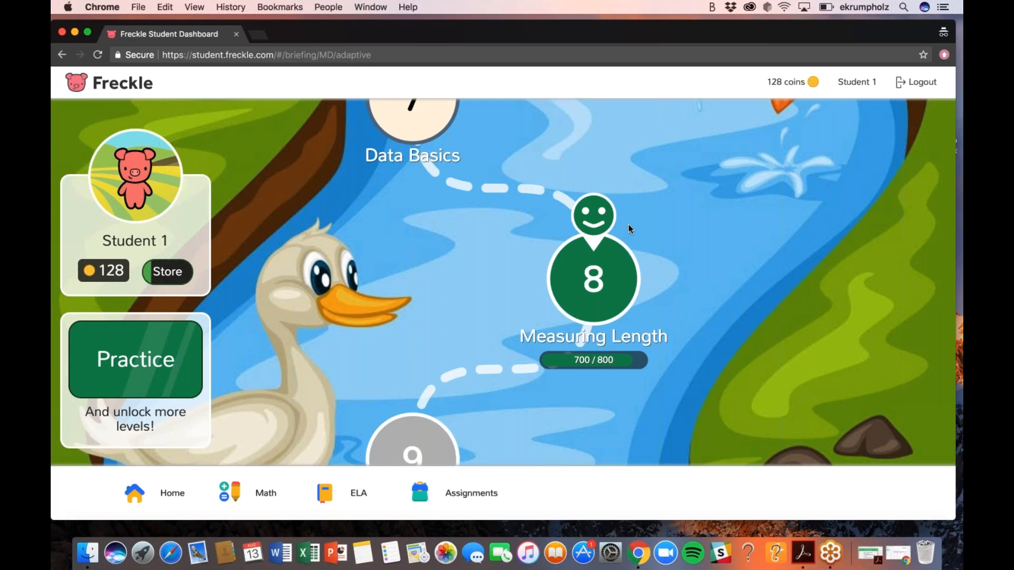
Scroll the level map up to level 3, down to level 17, then back to level 8
scroll(629, 228, "up", 3)
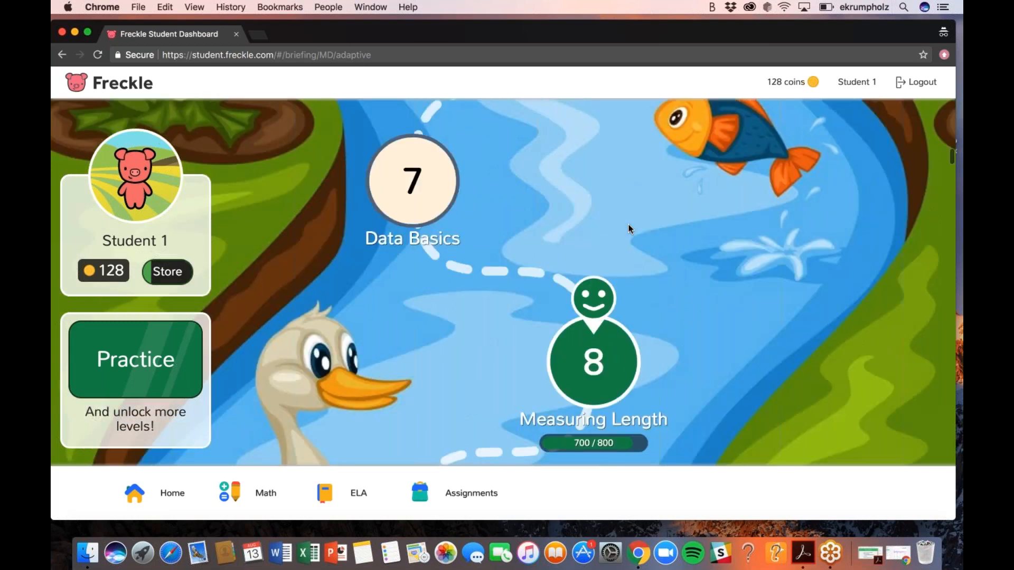
scroll(629, 228, "up", 10)
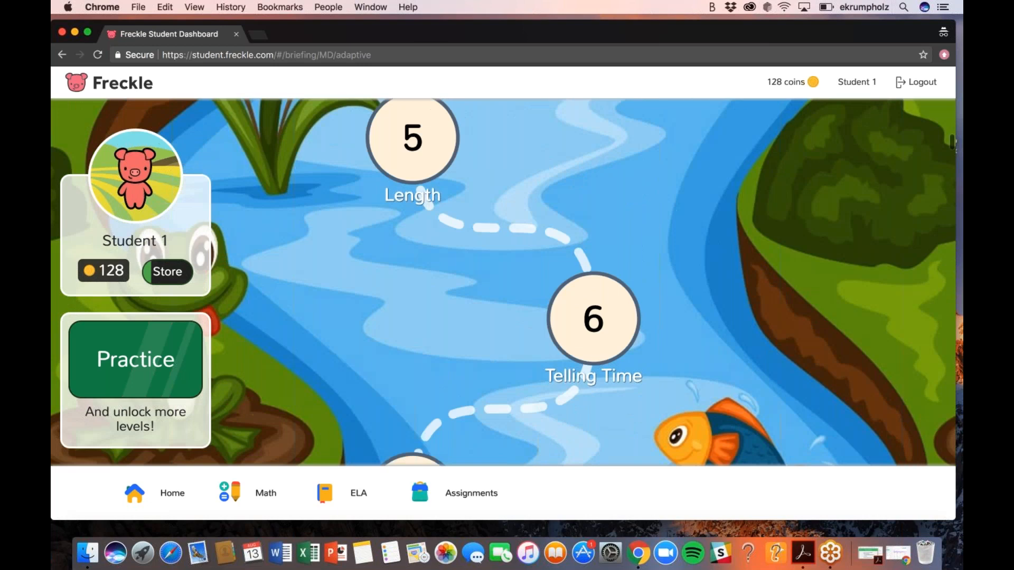
scroll(487, 248, "up", 5)
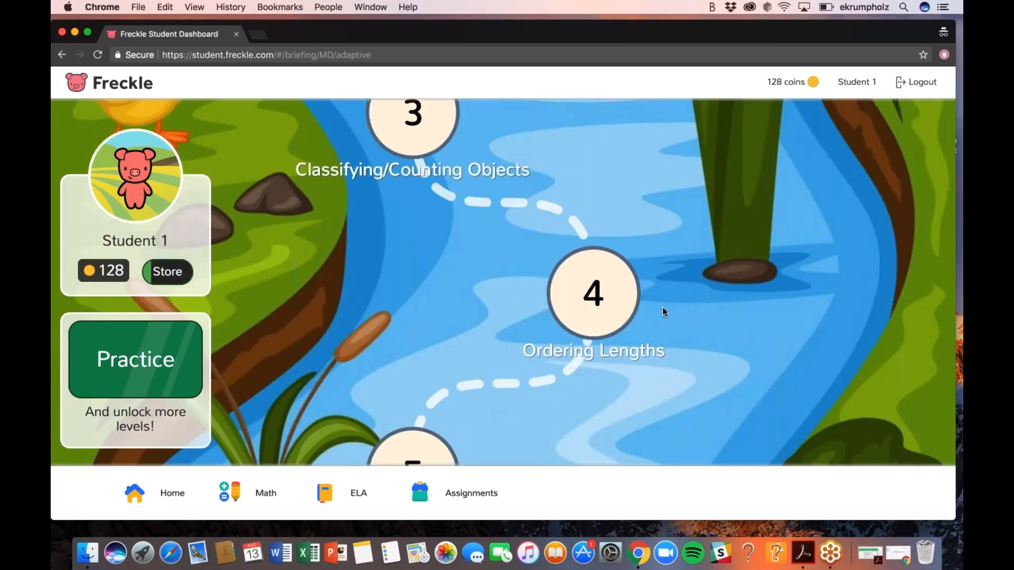
scroll(663, 307, "up", 3)
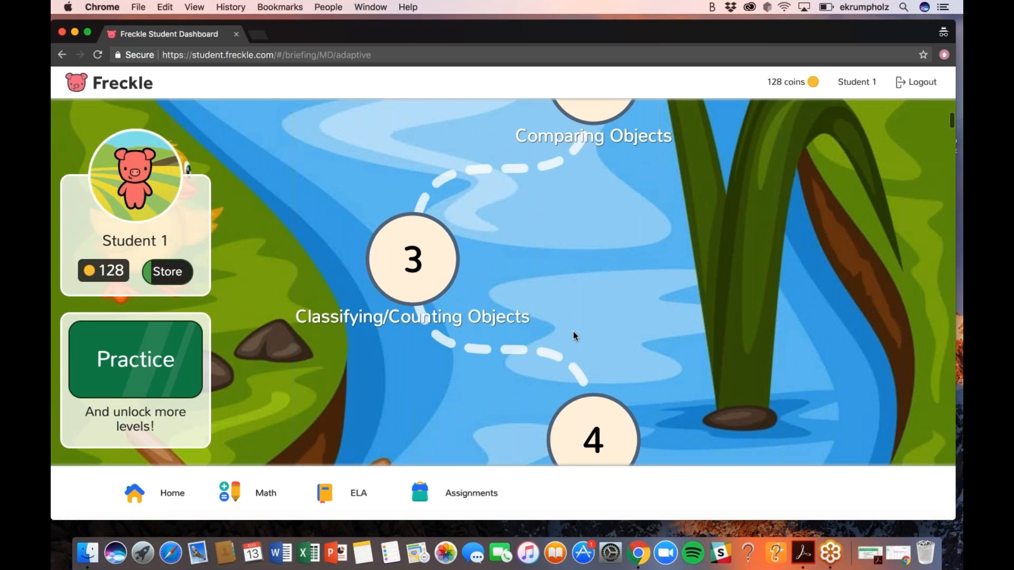
scroll(511, 315, "down", 6)
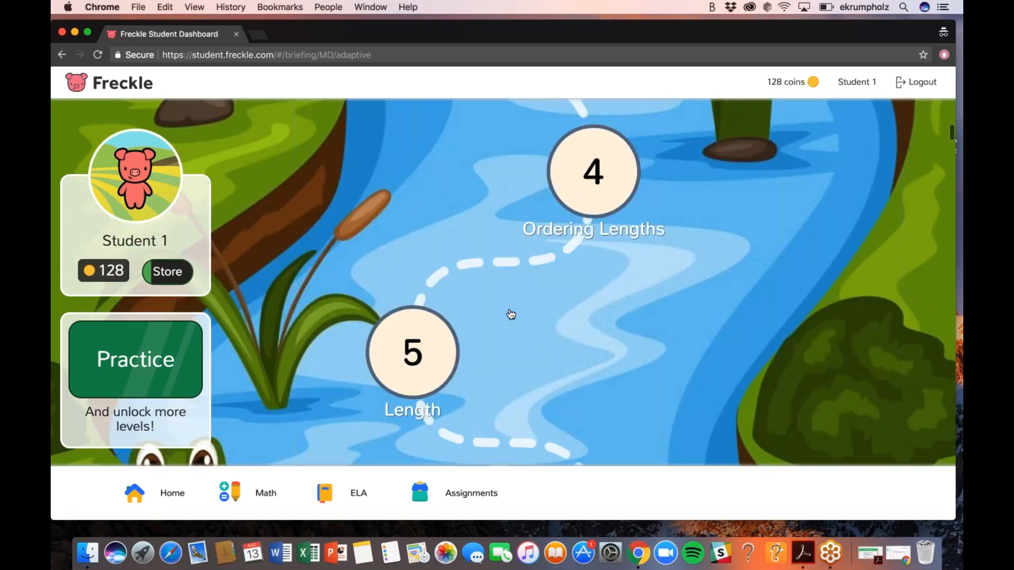
scroll(510, 315, "down", 15)
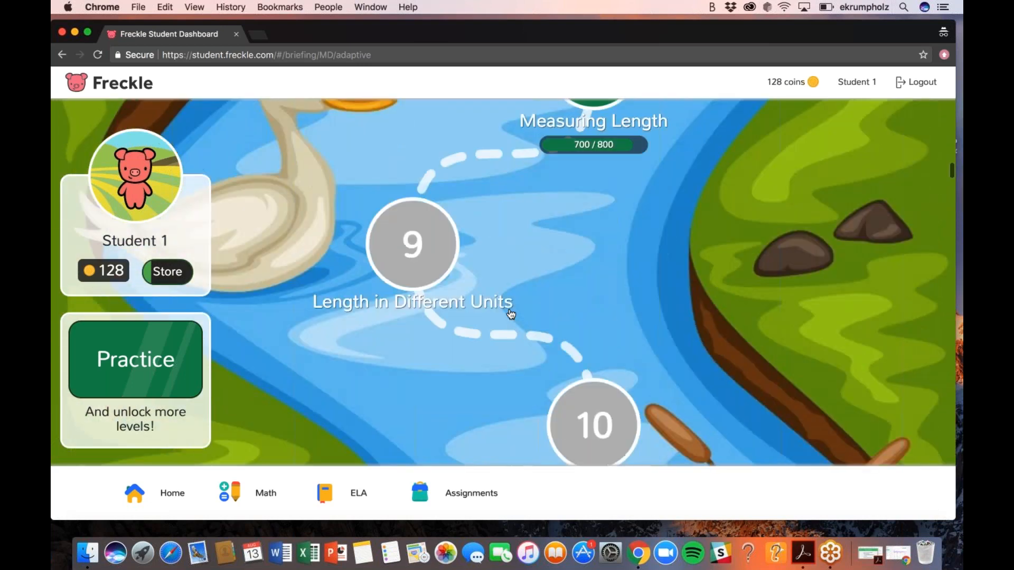
scroll(510, 315, "down", 18)
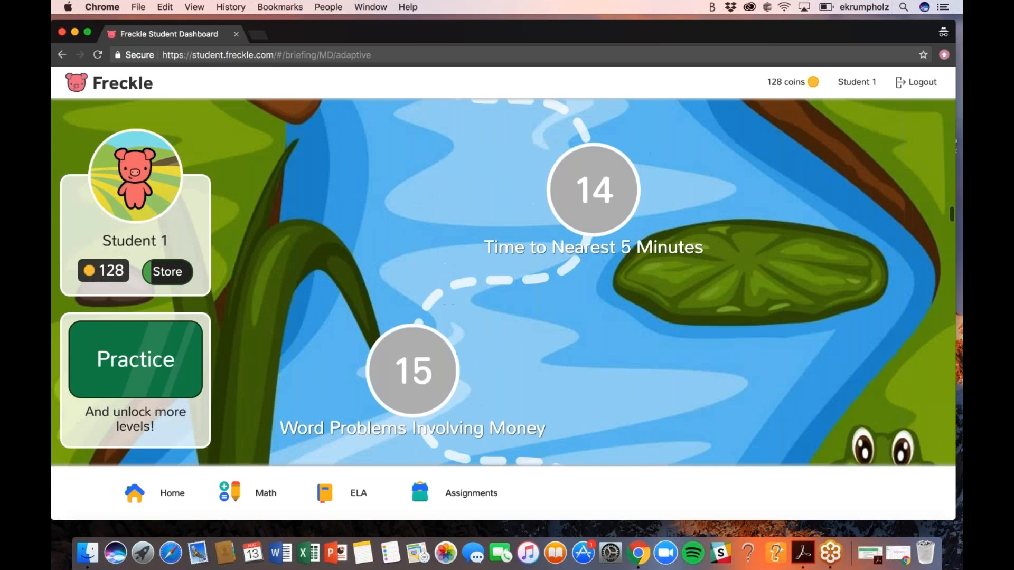
scroll(491, 293, "down", 8)
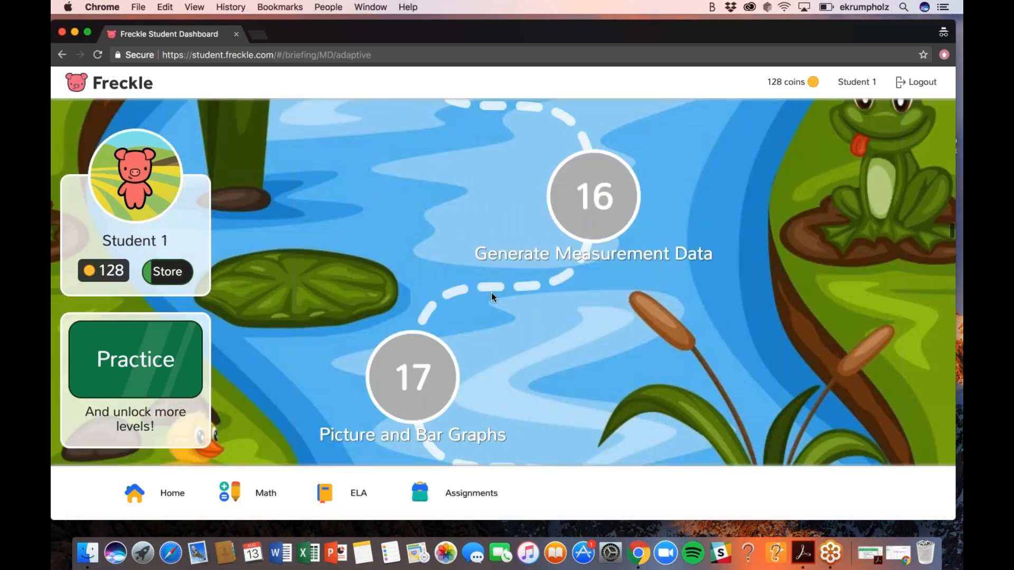
scroll(356, 386, "up", 1)
scroll(504, 282, "up", 20)
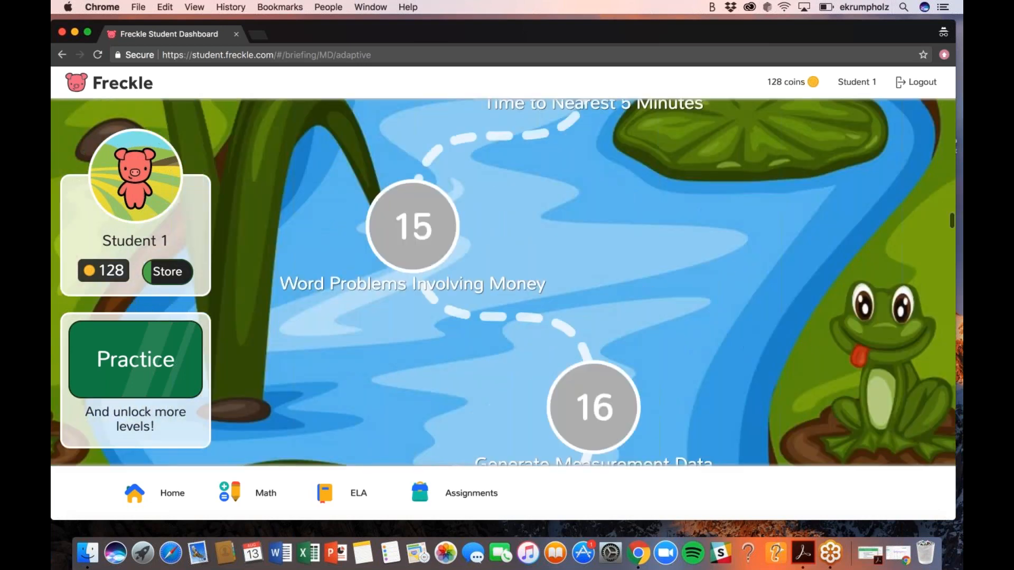
scroll(603, 279, "up", 6)
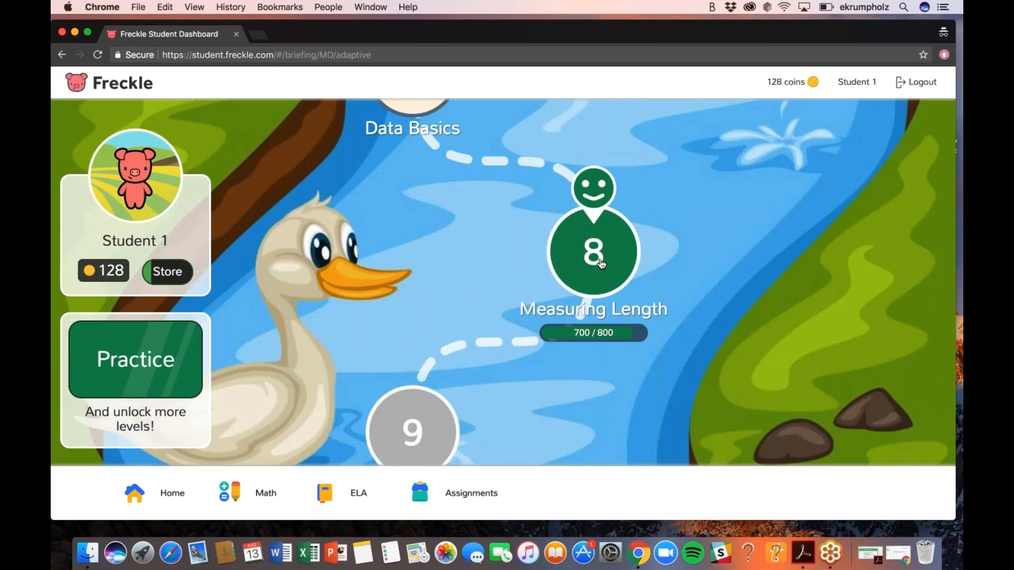
left_click(590, 254)
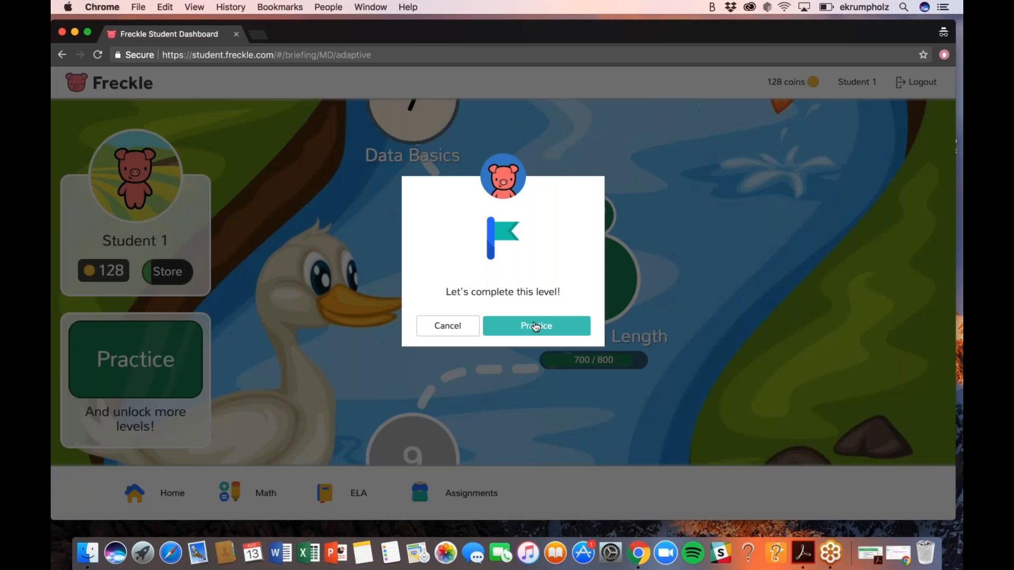
left_click(460, 328)
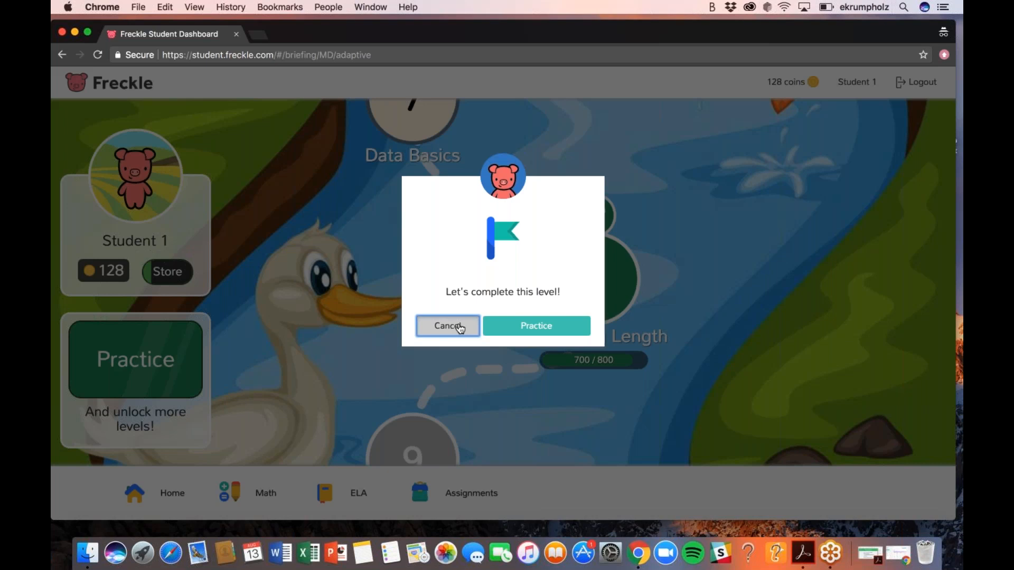
left_click(460, 328)
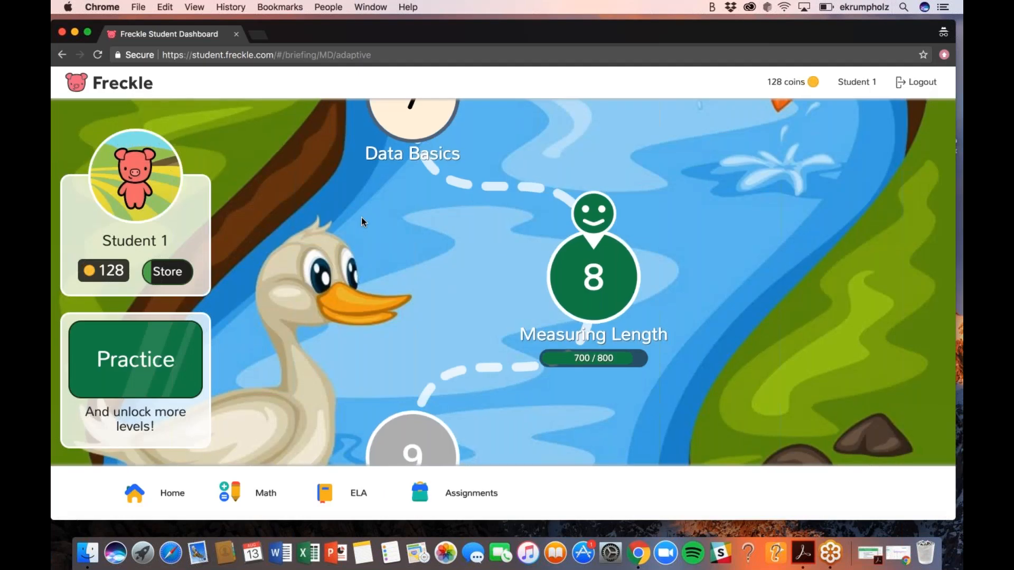
scroll(361, 217, "down", 2)
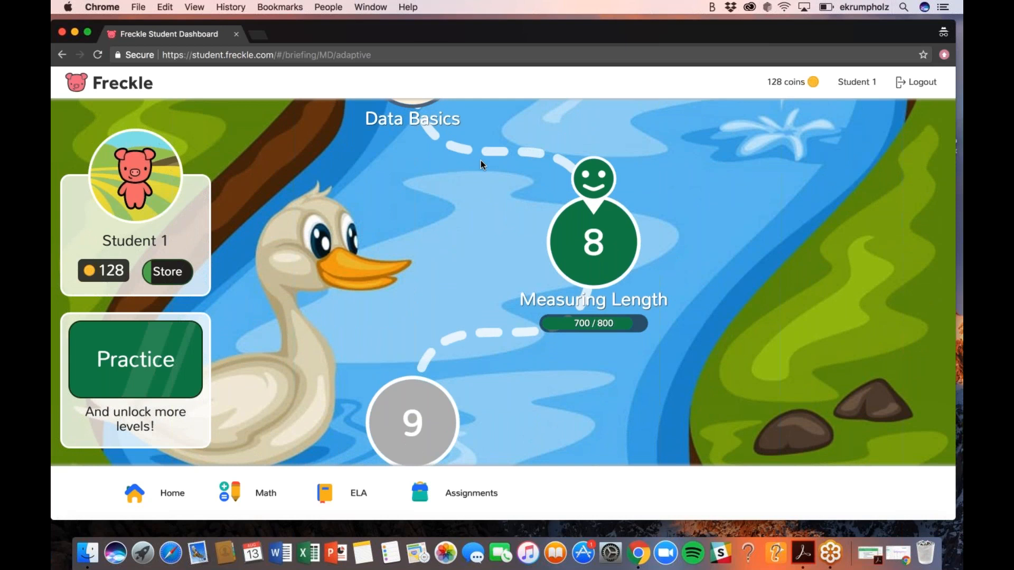
scroll(481, 163, "up", 2)
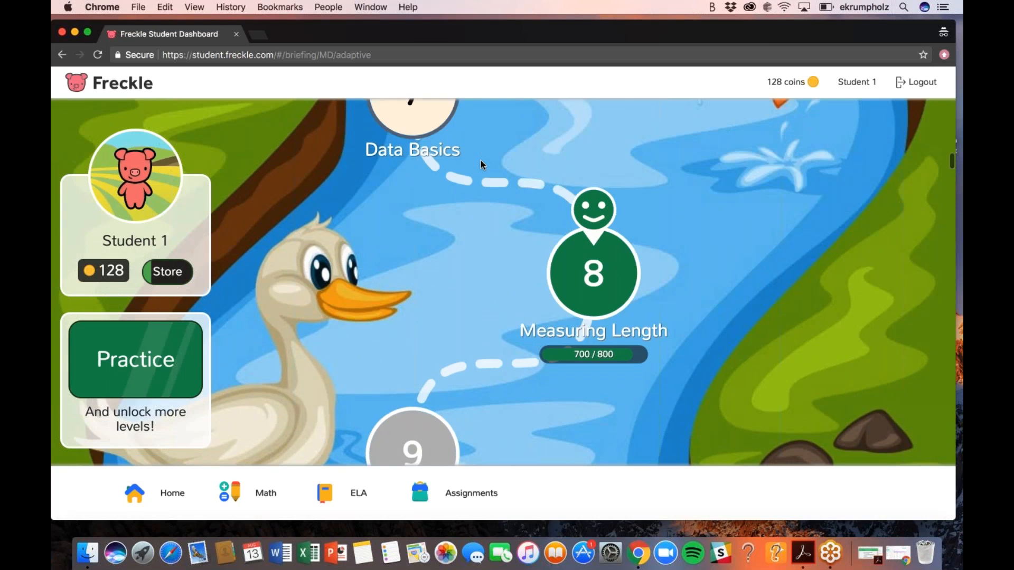
scroll(480, 160, "up", 1)
Browse the Math domain cards: Measurement & Data level 8, Geometry 13, Fact Practice, pre-test topics
left_click(234, 499)
scroll(391, 223, "down", 2)
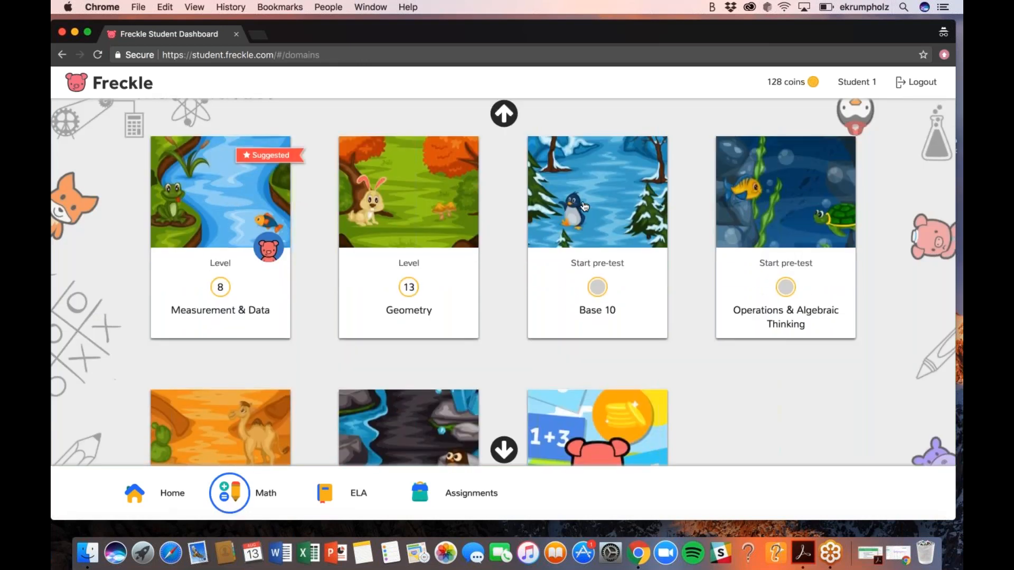
scroll(734, 278, "down", 1)
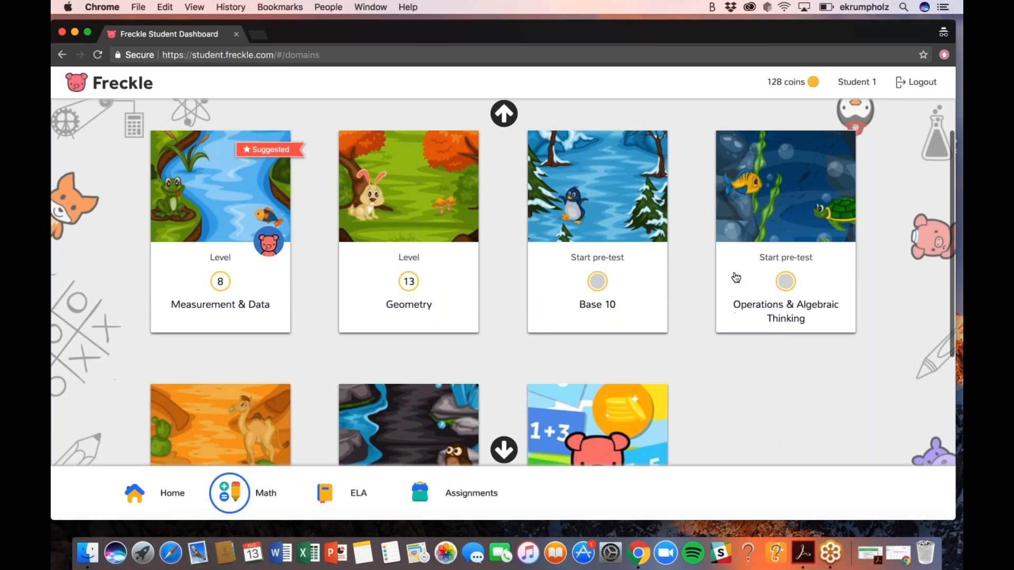
scroll(386, 284, "down", 5)
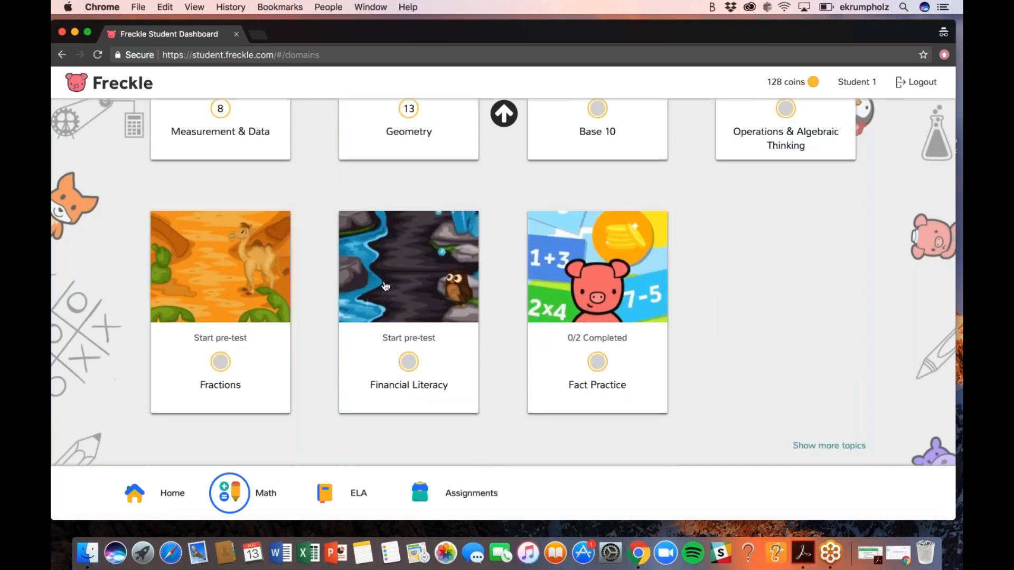
scroll(386, 284, "up", 1)
scroll(211, 174, "up", 3)
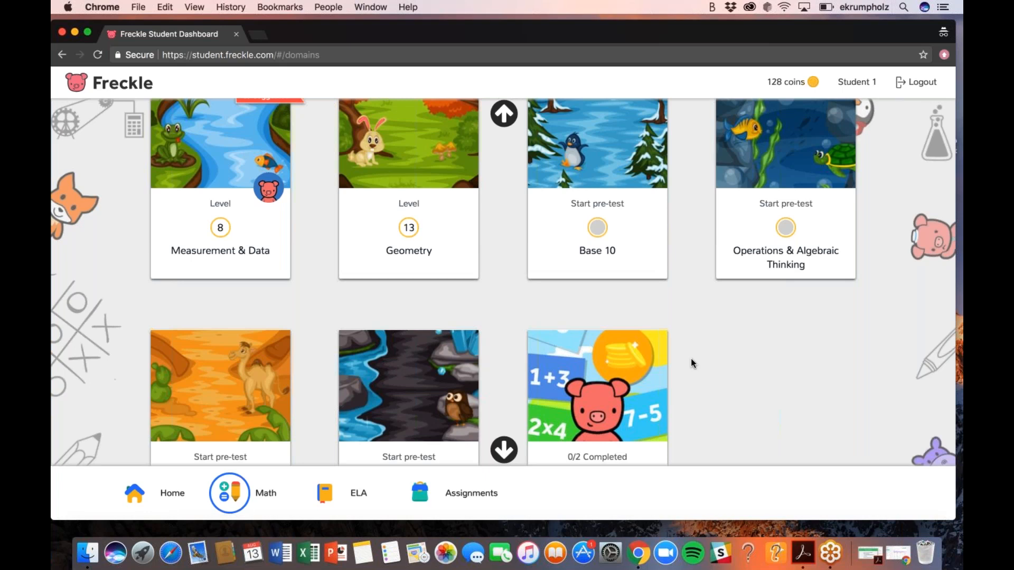
scroll(692, 362, "up", 2)
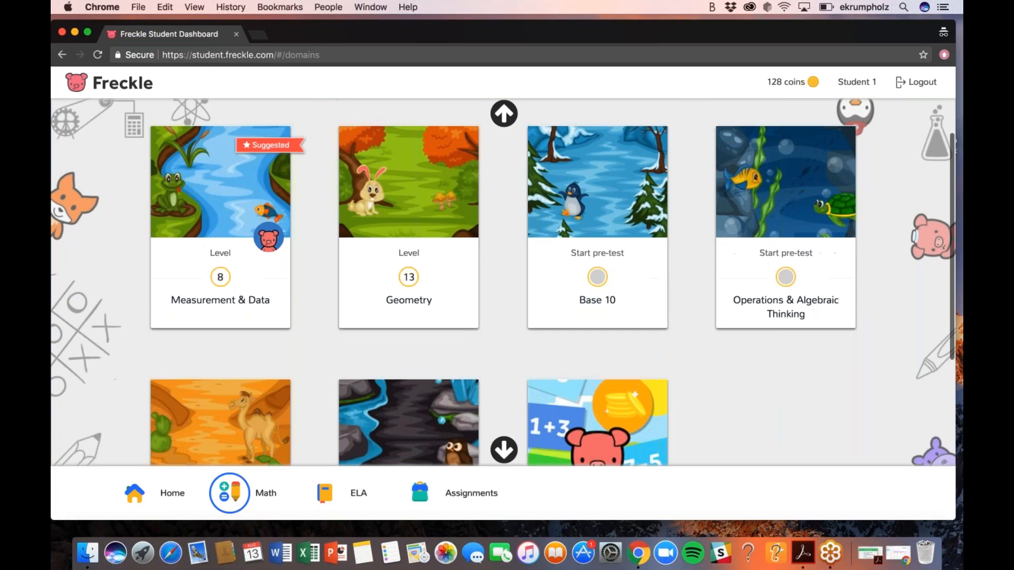
scroll(570, 255, "up", 1)
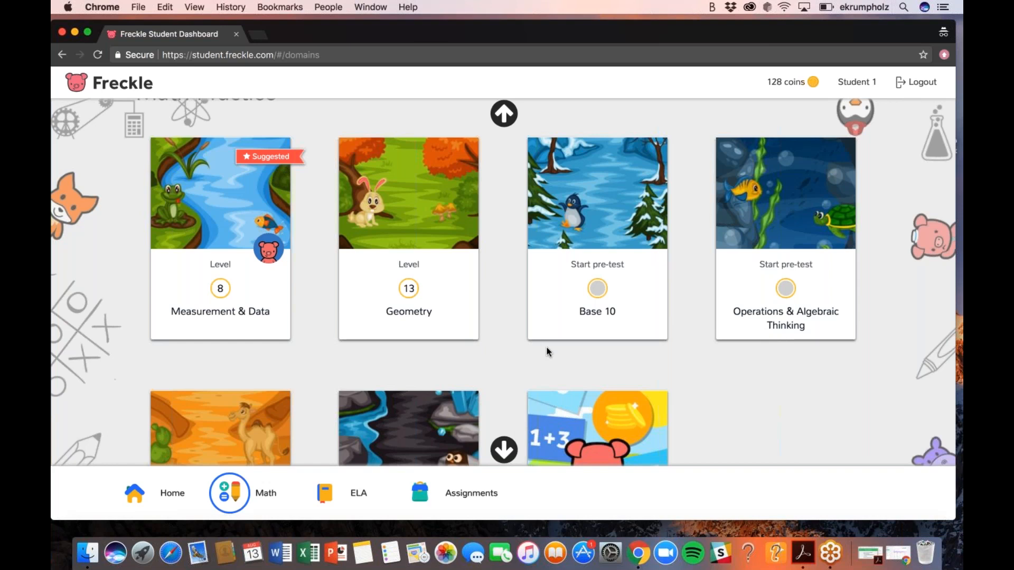
scroll(547, 348, "down", 1)
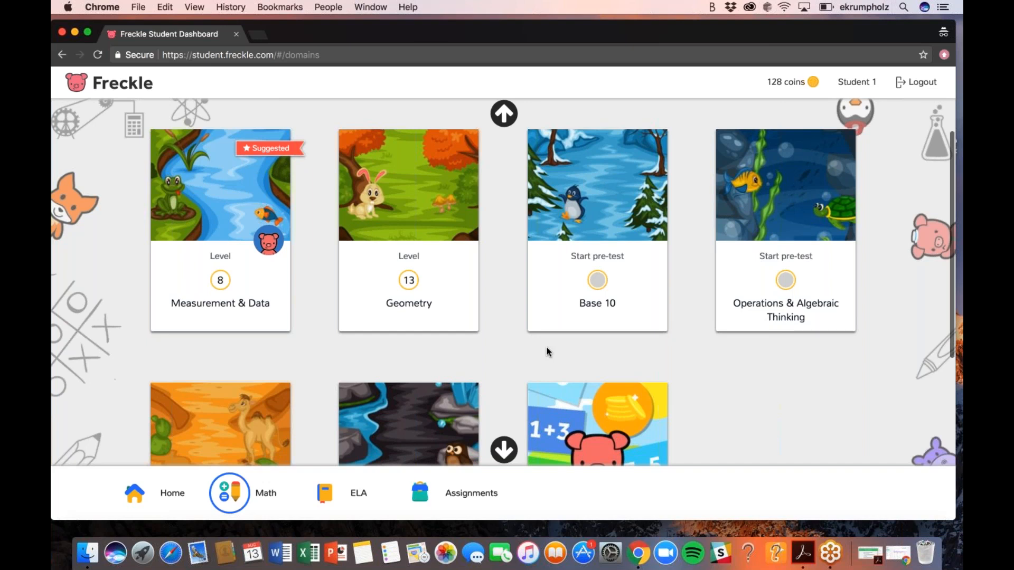
scroll(547, 351, "down", 5)
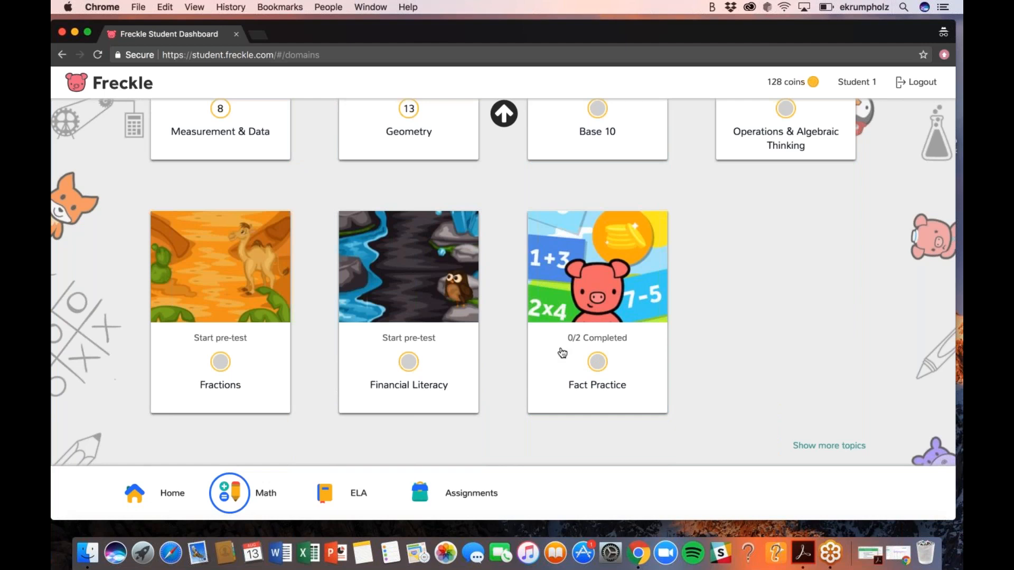
Bring the Copy of Rostering training.pdf back up in Acrobat and show its 'Today you'll learn' slide in Full Screen Mode
left_click(898, 553)
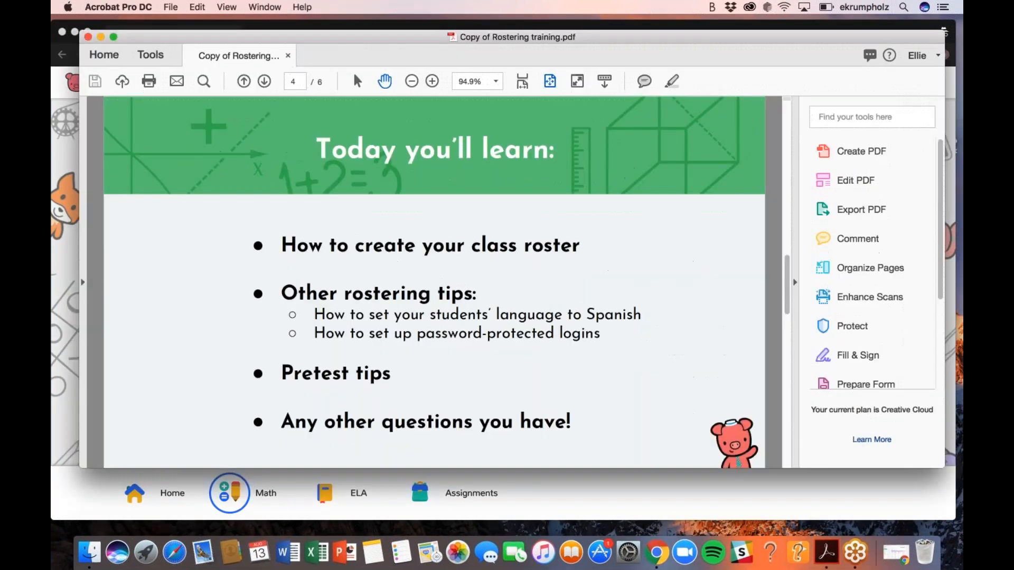
left_click(226, 7)
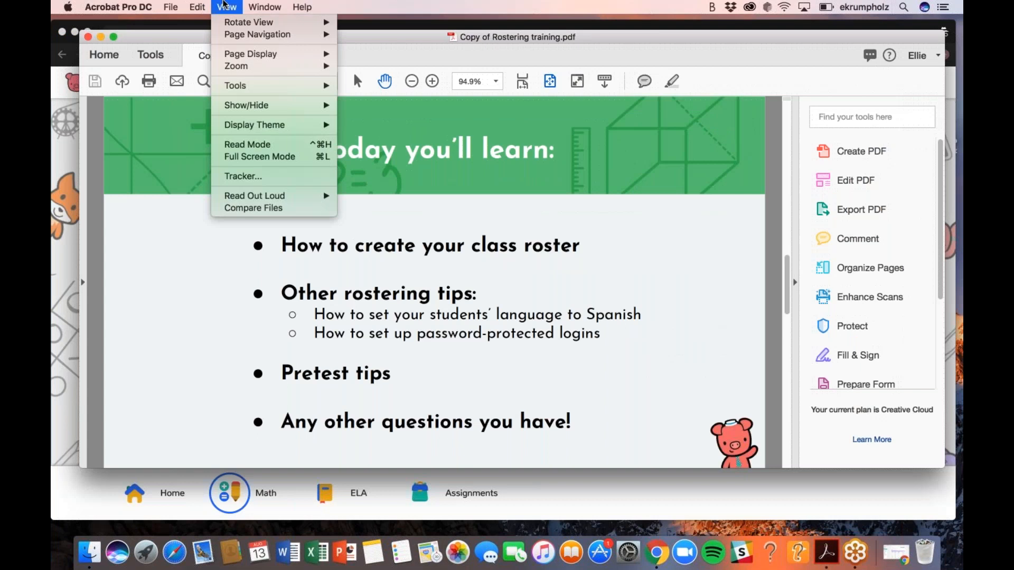
mouse_move(194, 6)
mouse_move(226, 7)
left_click(255, 158)
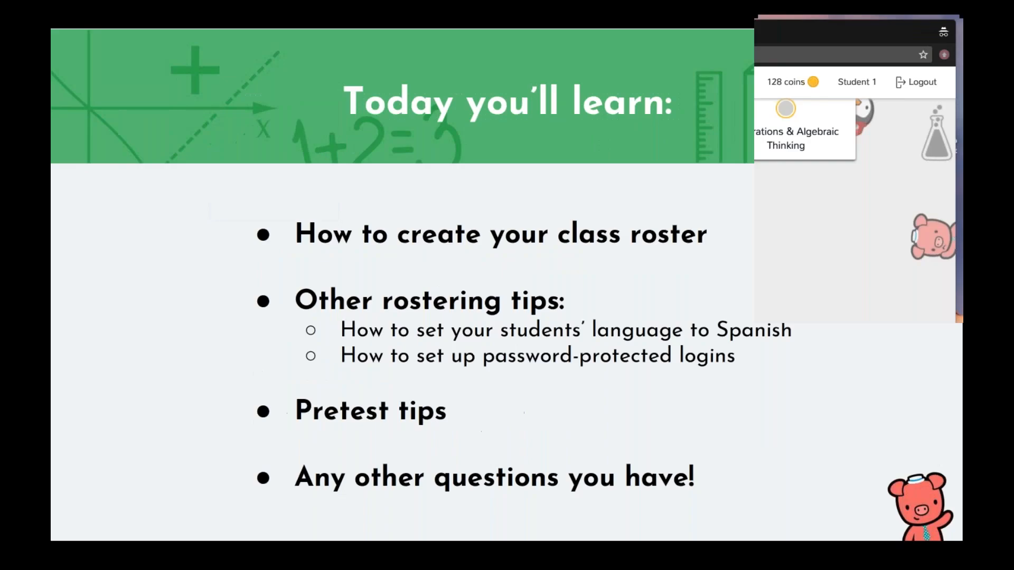